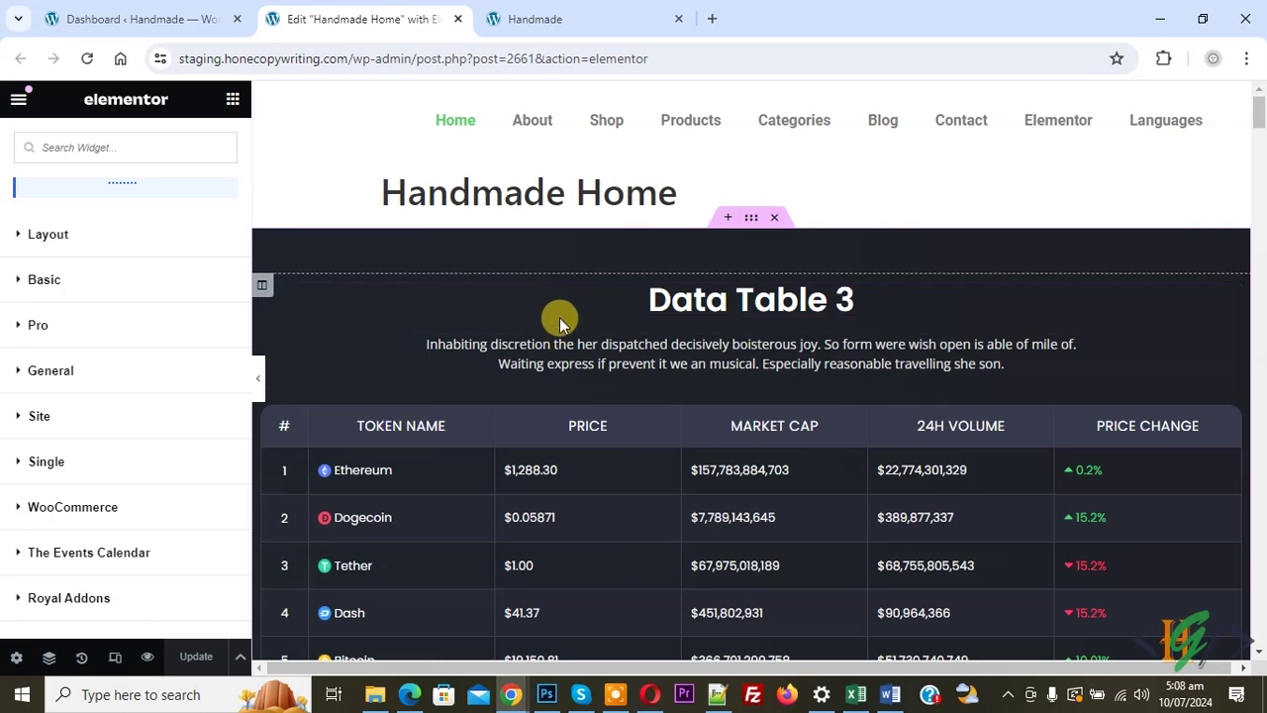
Open the page for adding new plugins in the WordPress dashboard and search for "JetWidgets For Elementor"
{"action": "left_click", "coordinate": [144, 19]}
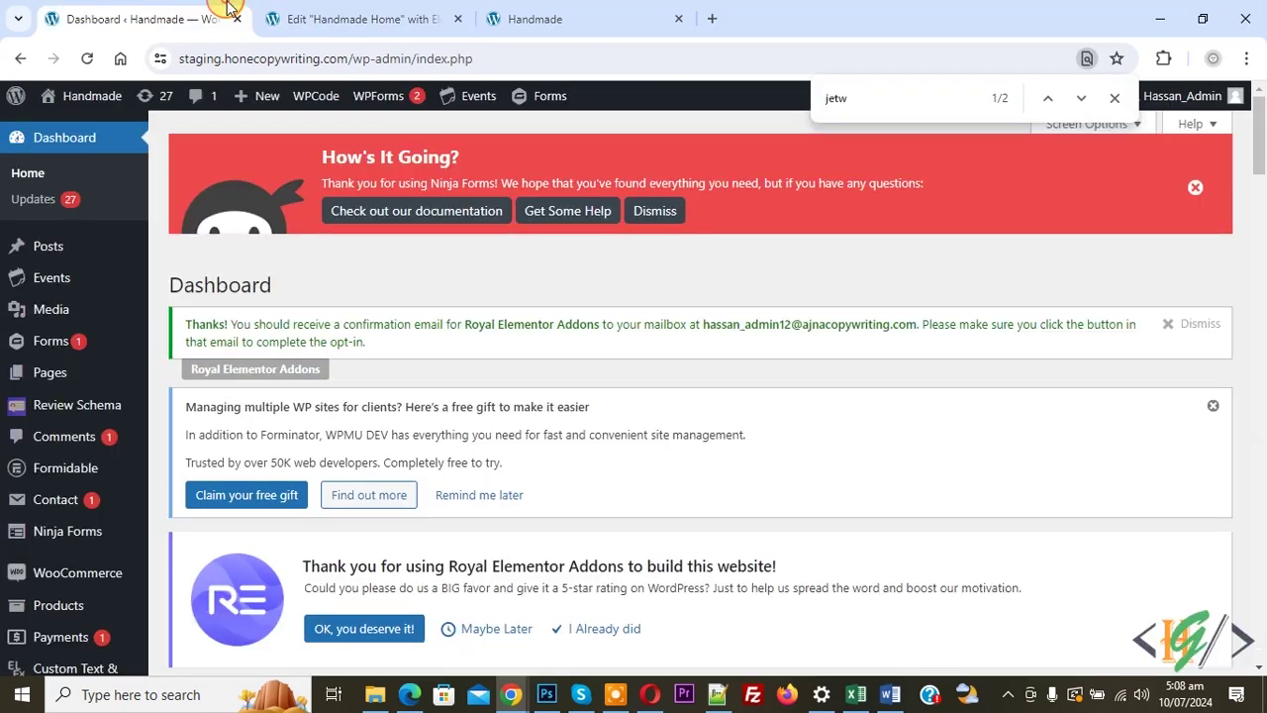
{"action": "scroll", "coordinate": [336, 183], "scroll_direction": "down", "scroll_amount": 2}
{"action": "scroll", "coordinate": [336, 183], "scroll_direction": "down", "scroll_amount": 3}
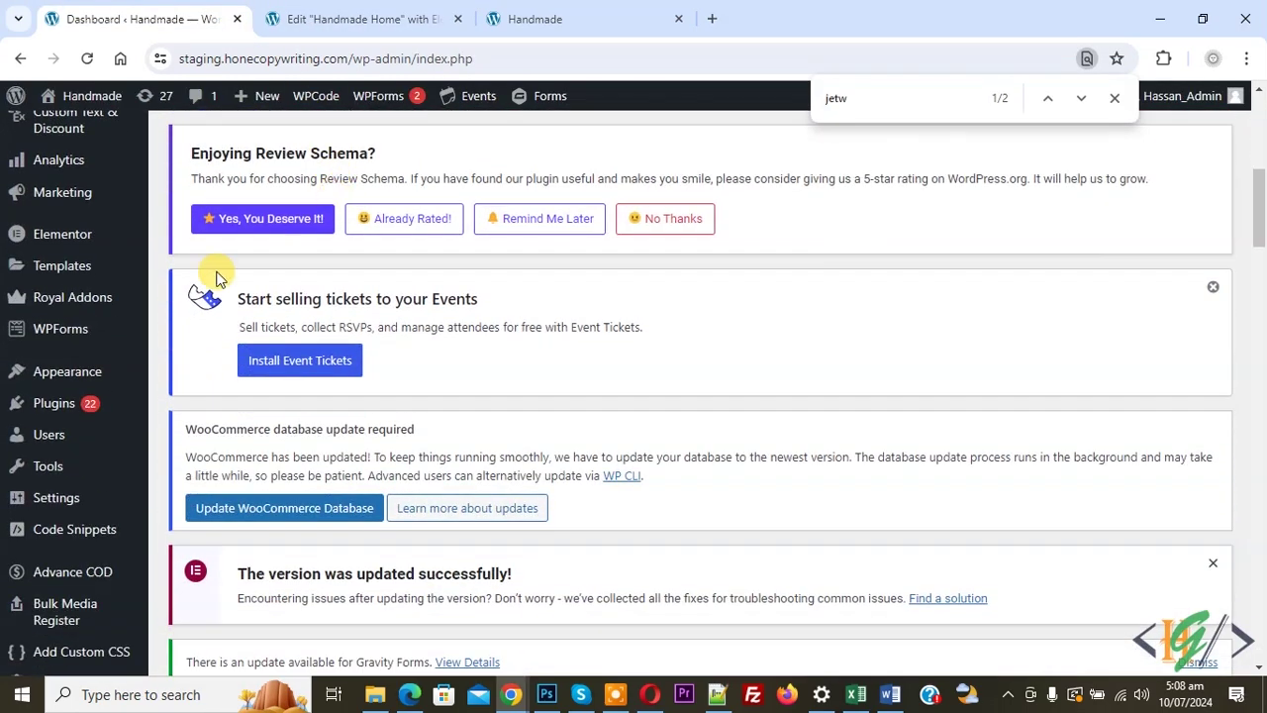
{"action": "mouse_move", "coordinate": [89, 399]}
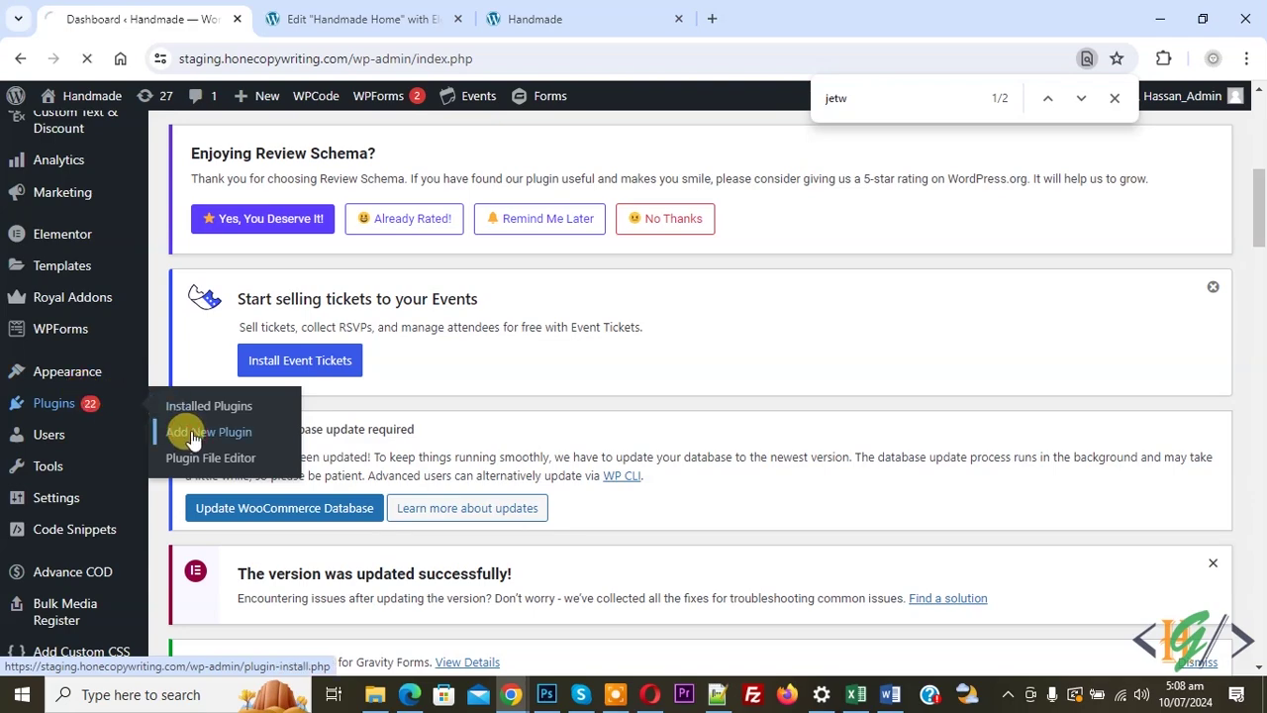
{"action": "scroll", "coordinate": [628, 274], "scroll_direction": "down", "scroll_amount": 7}
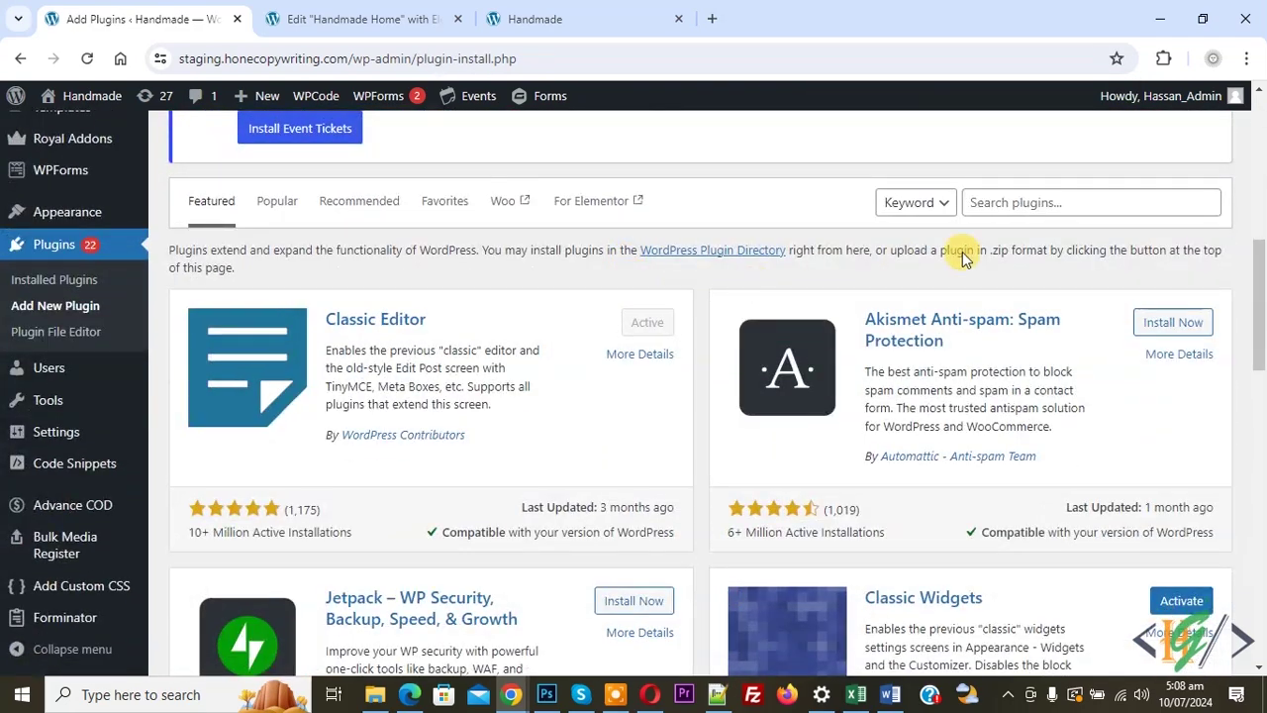
{"action": "left_click", "coordinate": [1045, 203]}
{"action": "type", "text": "JetWidgets For Elementor"}
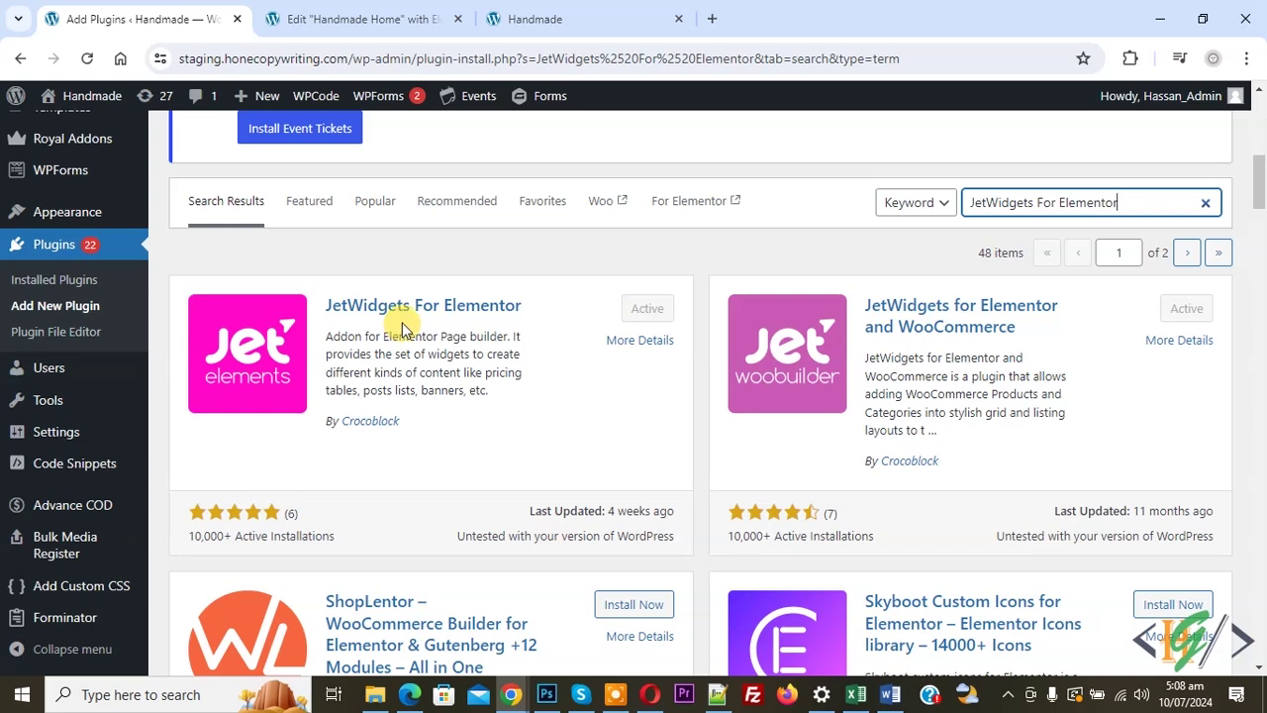
Reload the Handmade Home page in the Elementor editor and place an Advanced Carousel widget in the empty section below the data table
{"action": "left_click", "coordinate": [353, 12]}
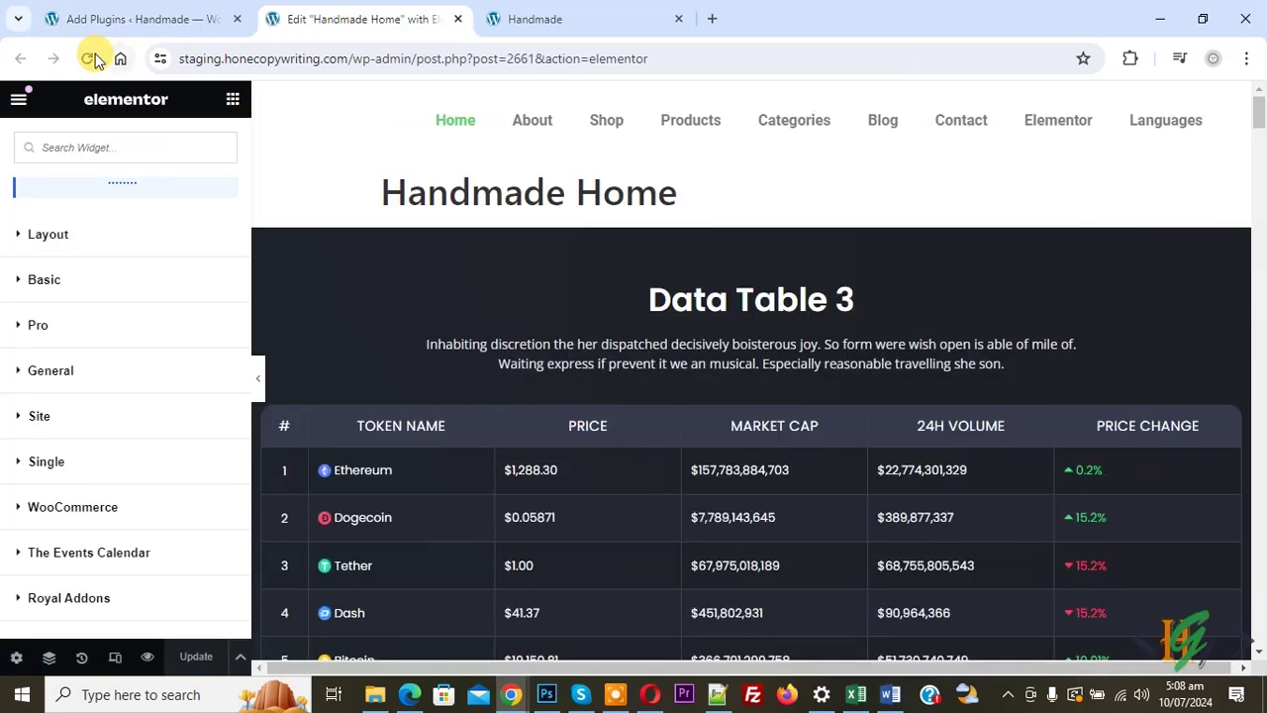
{"action": "left_click", "coordinate": [89, 59]}
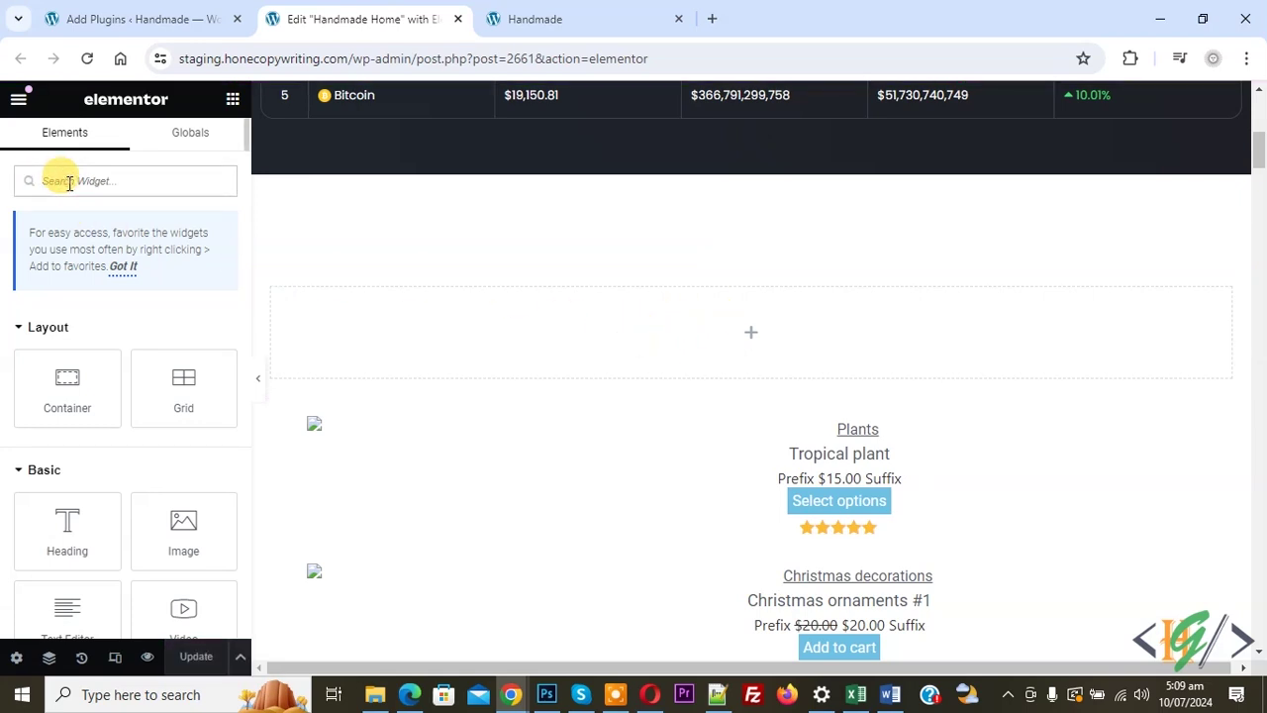
{"action": "type", "text": "advanced carousel"}
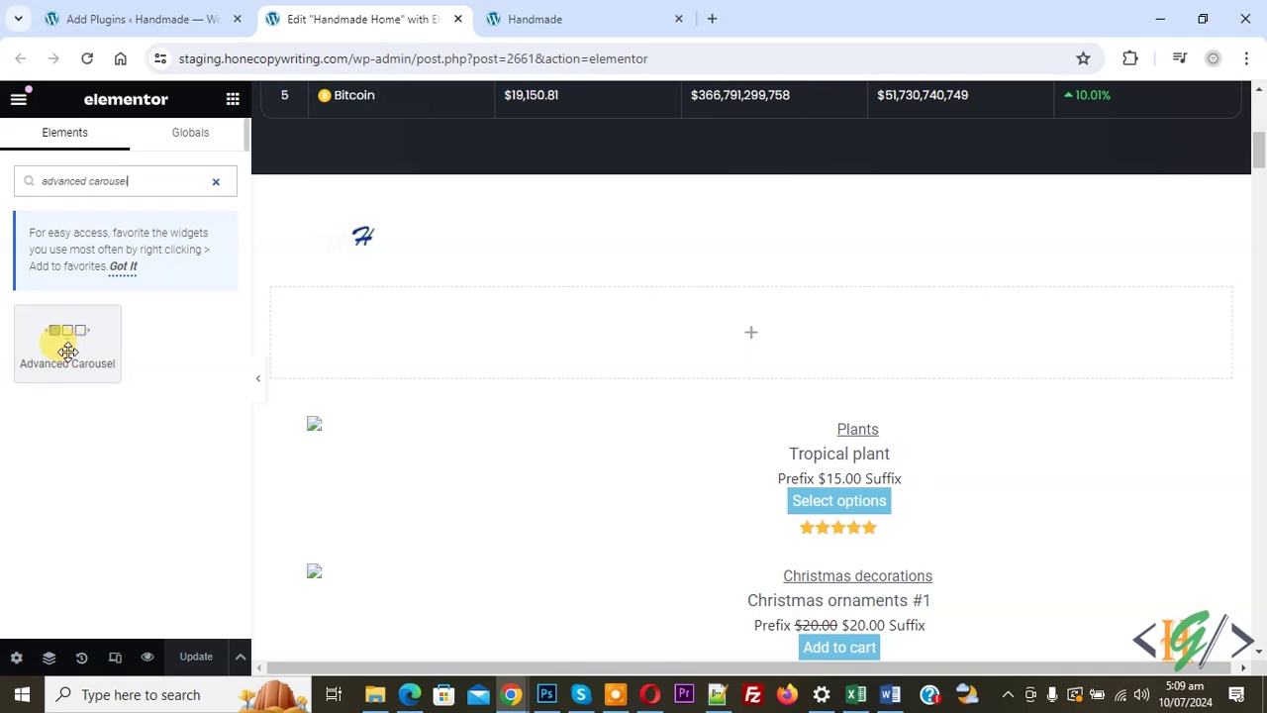
{"action": "left_click_drag", "start_coordinate": [68, 353], "coordinate": [673, 303]}
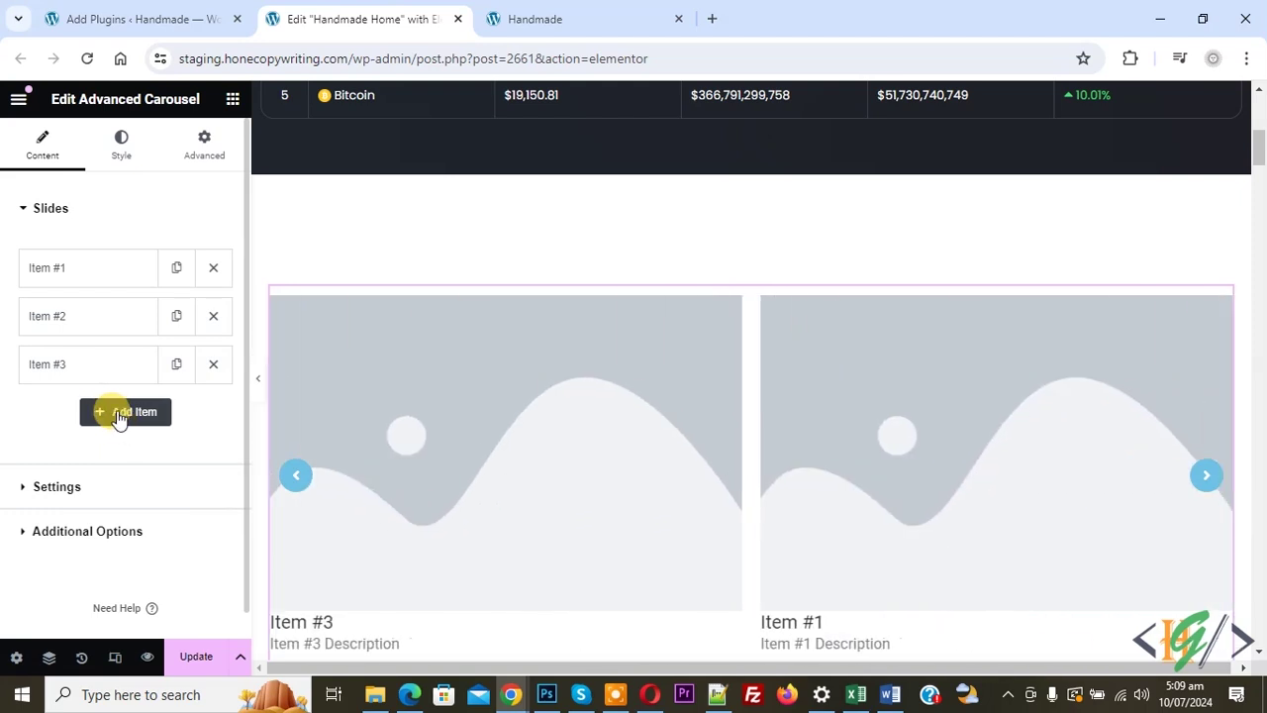
Add a fourth item to the carousel's slides and collapse its settings
{"action": "left_click", "coordinate": [118, 415]}
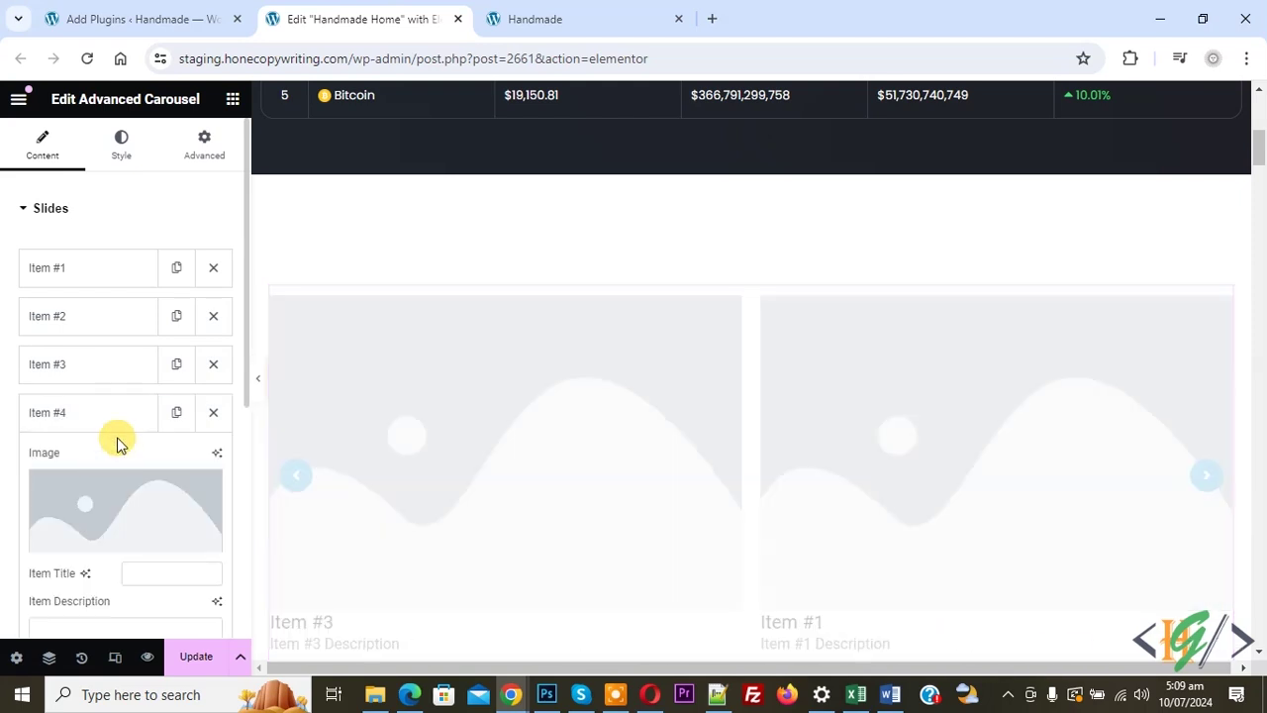
{"action": "left_click", "coordinate": [97, 413]}
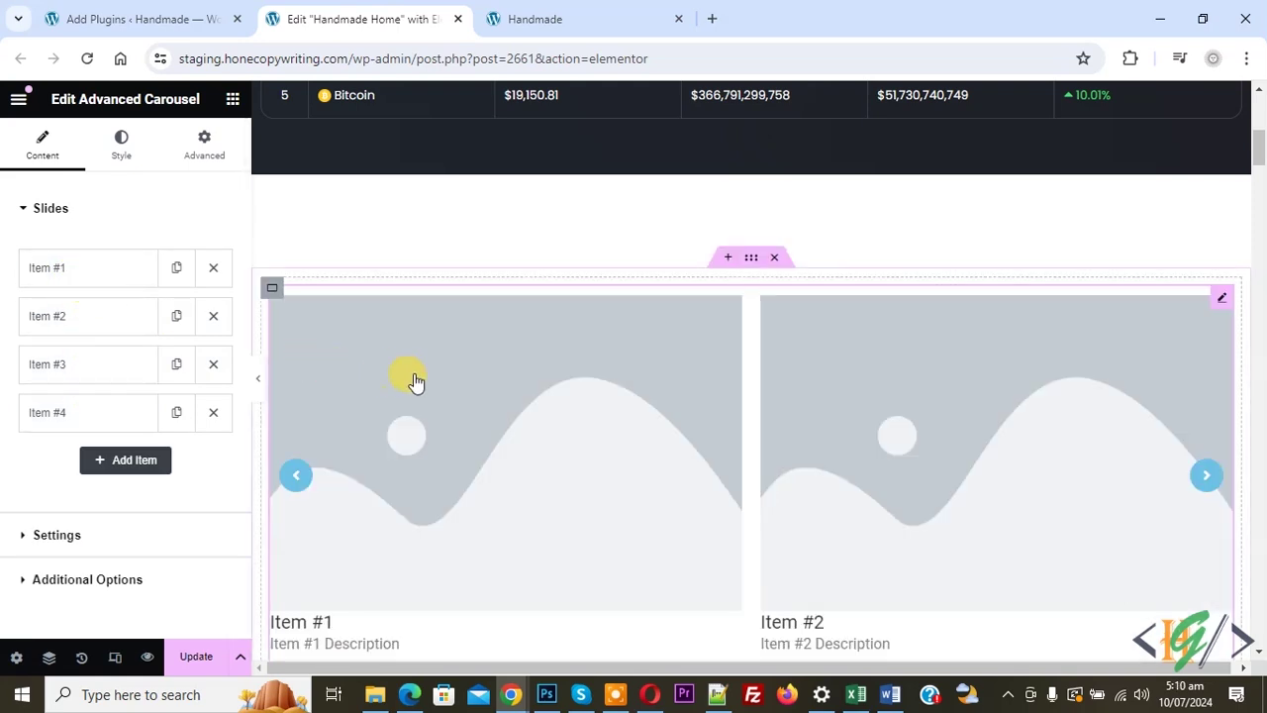
{"action": "scroll", "coordinate": [420, 385], "scroll_direction": "down", "scroll_amount": 1}
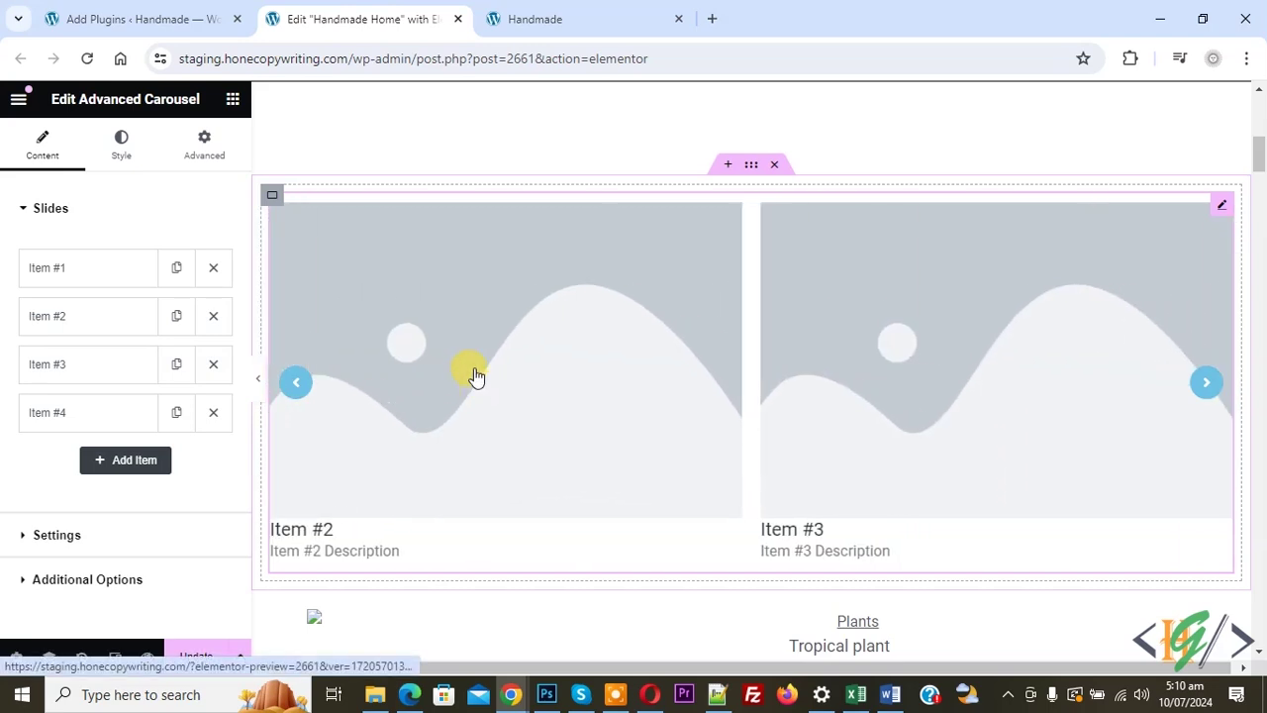
Set the image of carousel Item #1 to the white book picture 753.jpg from the media library
{"action": "left_click", "coordinate": [109, 275]}
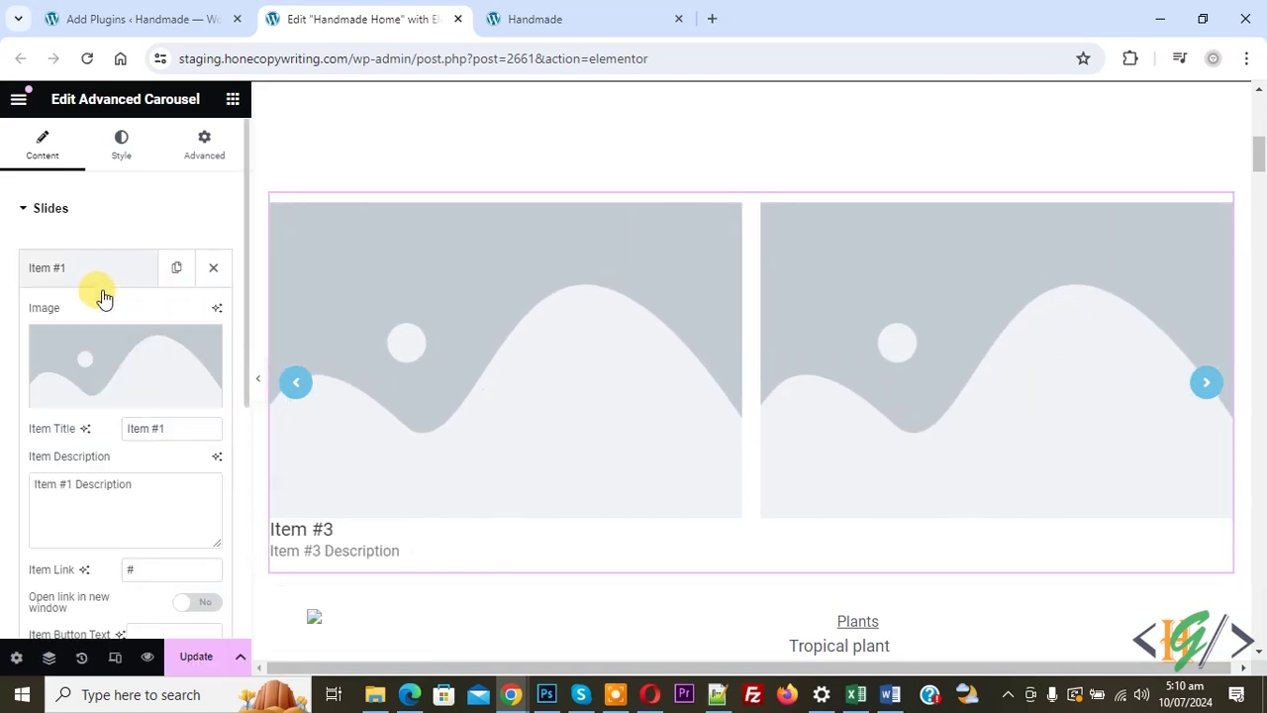
{"action": "left_click", "coordinate": [127, 396]}
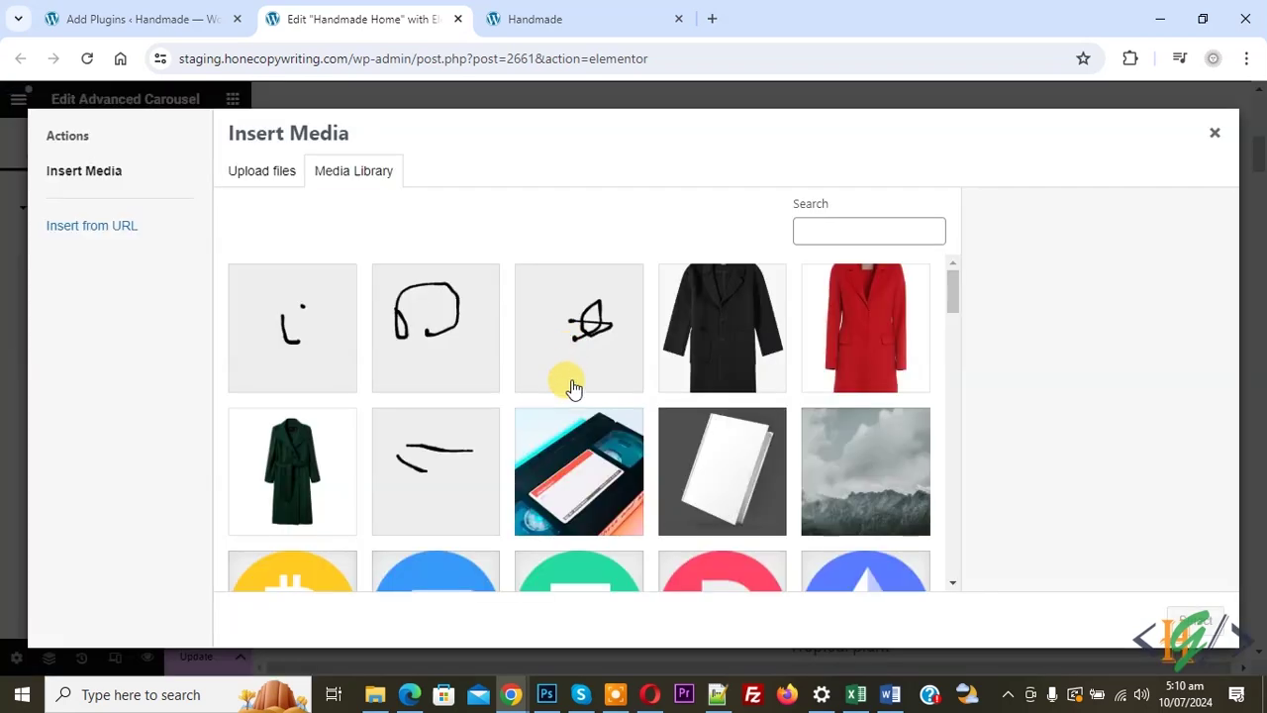
{"action": "left_click", "coordinate": [686, 467]}
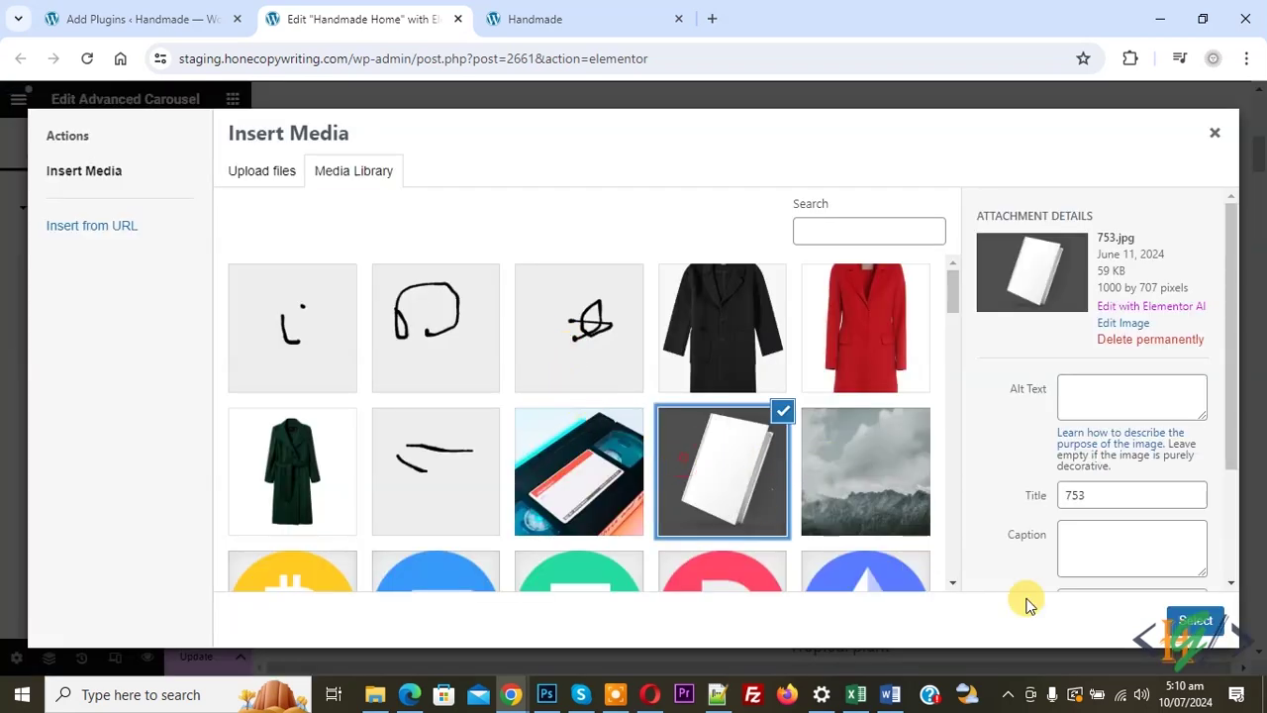
{"action": "left_click", "coordinate": [1195, 621]}
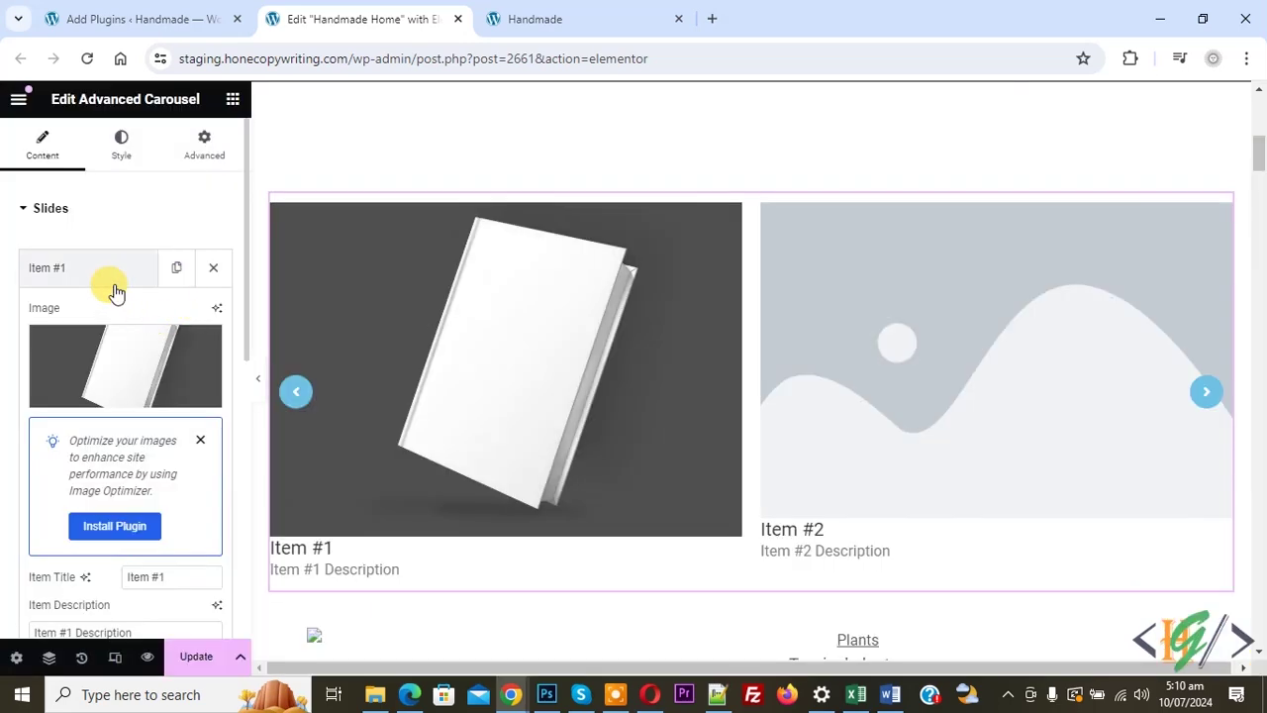
Set the button text of carousel Item #1 to "Read More" and expand Item #2's settings
{"action": "scroll", "coordinate": [114, 291], "scroll_direction": "down", "scroll_amount": 2}
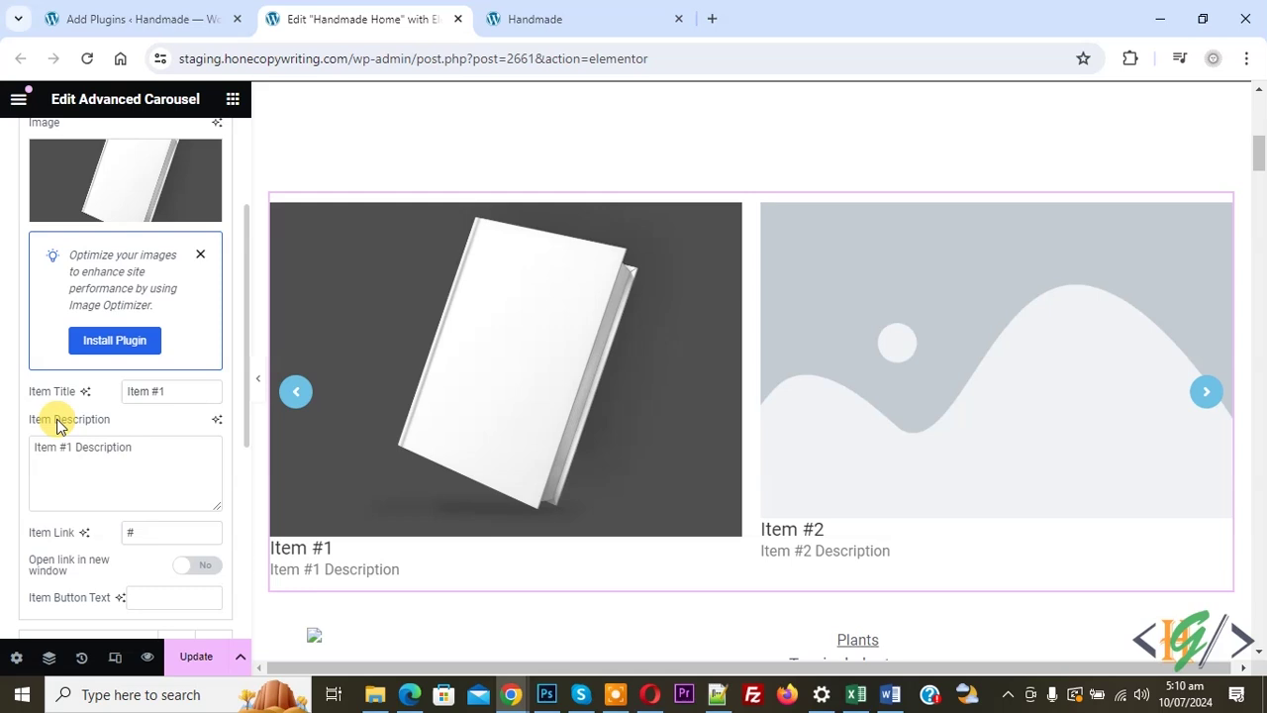
{"action": "scroll", "coordinate": [99, 386], "scroll_direction": "down", "scroll_amount": 2}
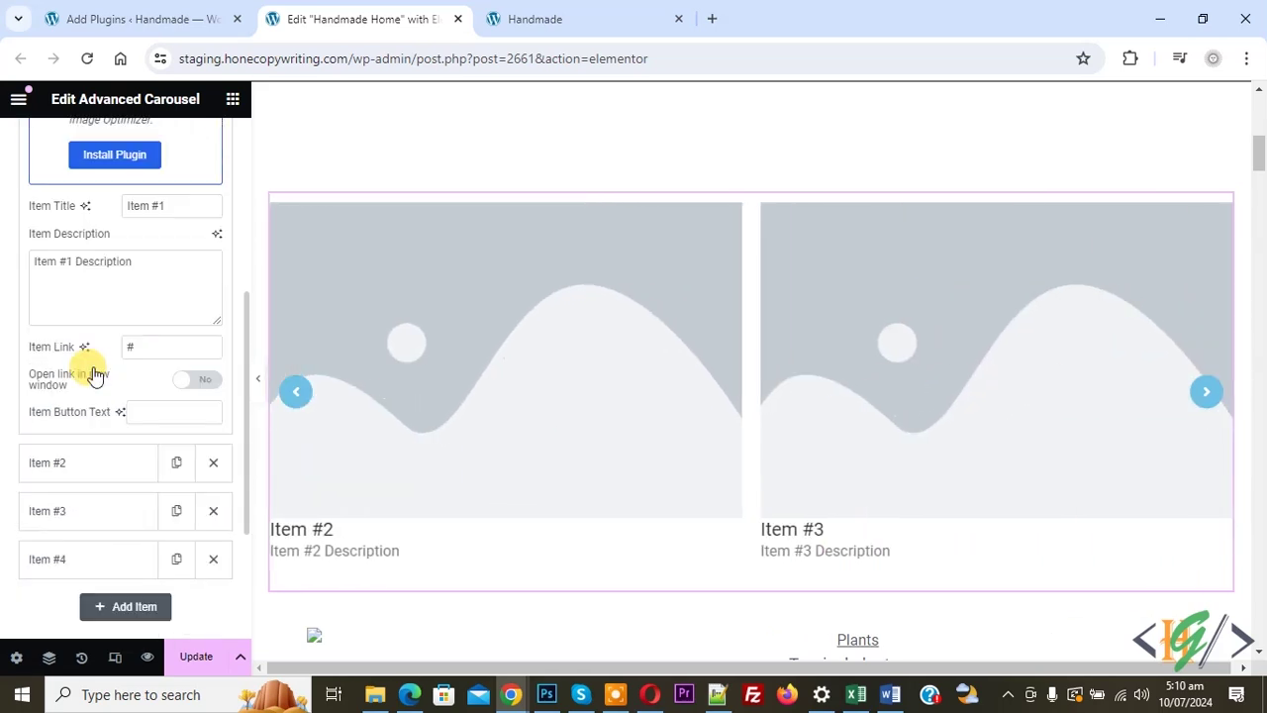
{"action": "scroll", "coordinate": [95, 372], "scroll_direction": "down", "scroll_amount": 1}
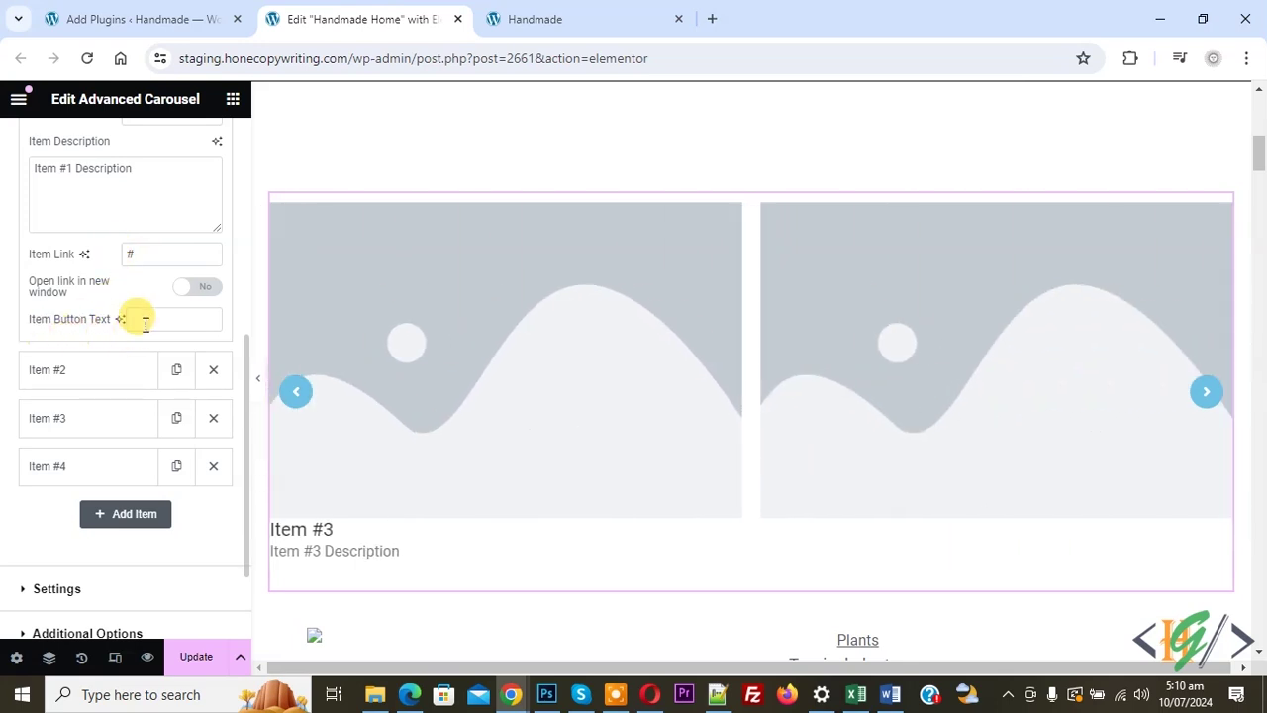
{"action": "type", "text": "Read More"}
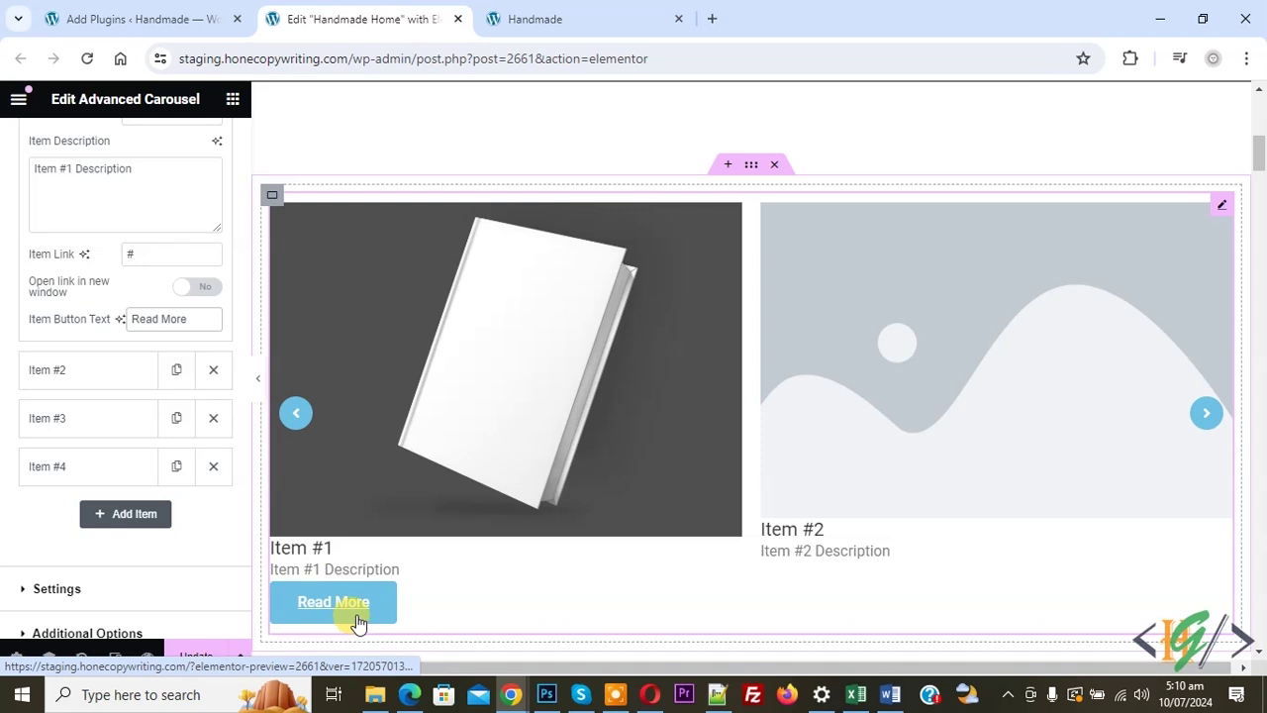
{"action": "left_click", "coordinate": [133, 363]}
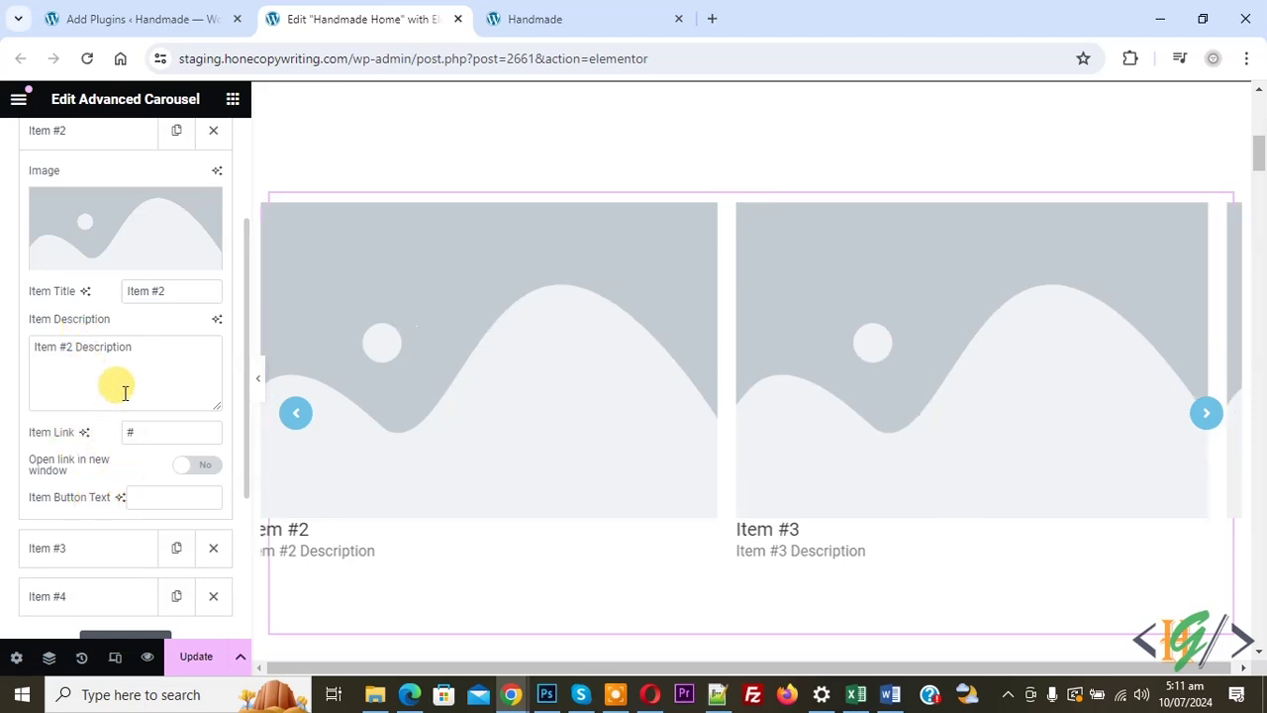
{"action": "scroll", "coordinate": [124, 401], "scroll_direction": "down", "scroll_amount": 3}
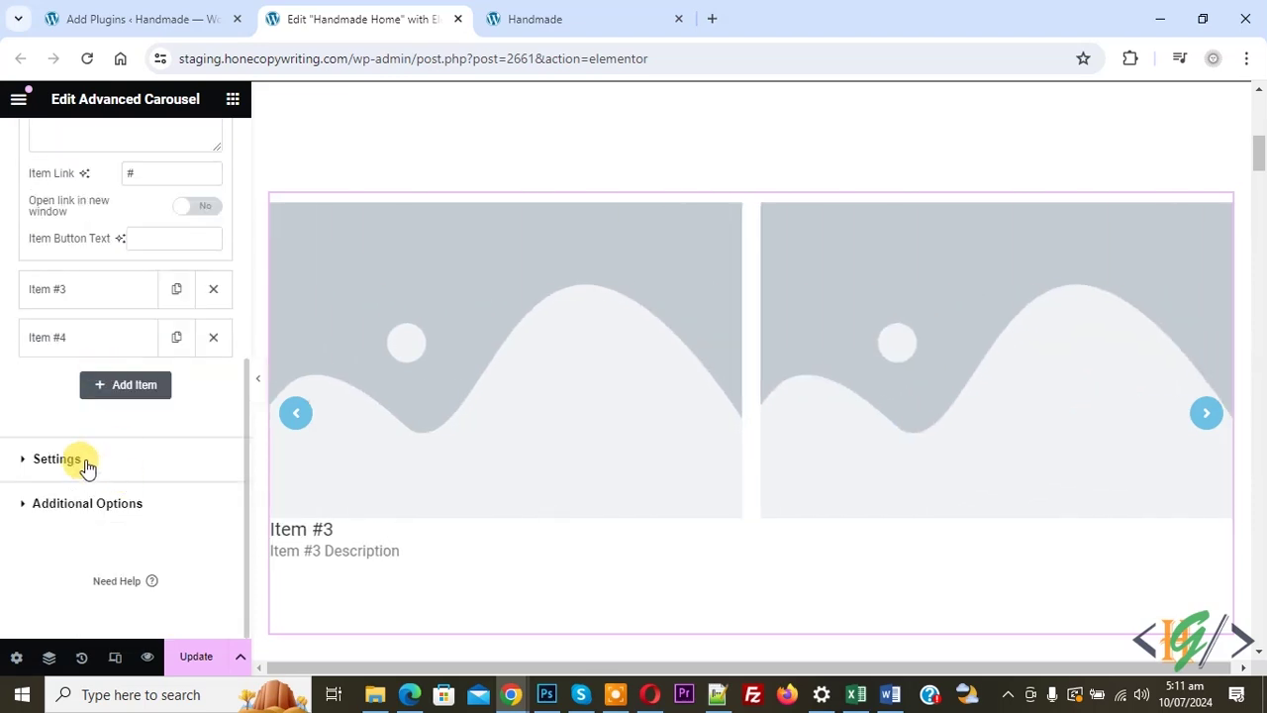
Set the carousel's items layout to Banners and its animation effect to Bubba
{"action": "left_click", "coordinate": [77, 458]}
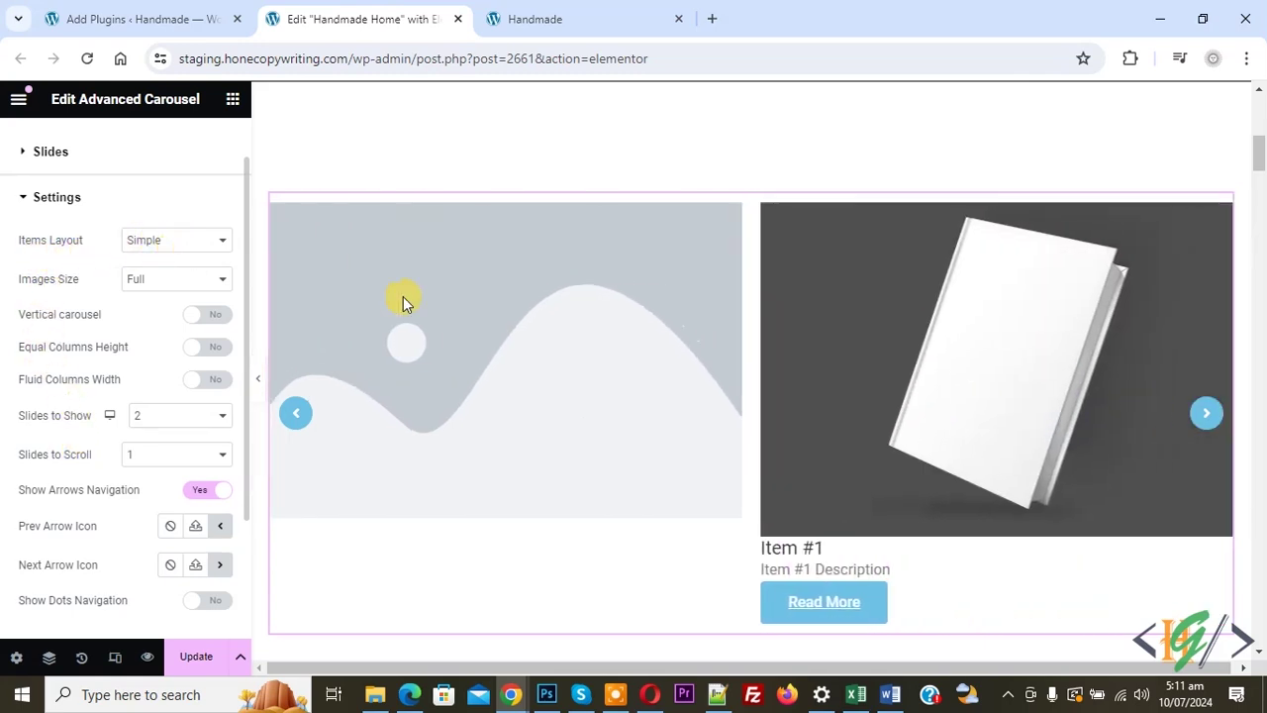
{"action": "left_click", "coordinate": [173, 248]}
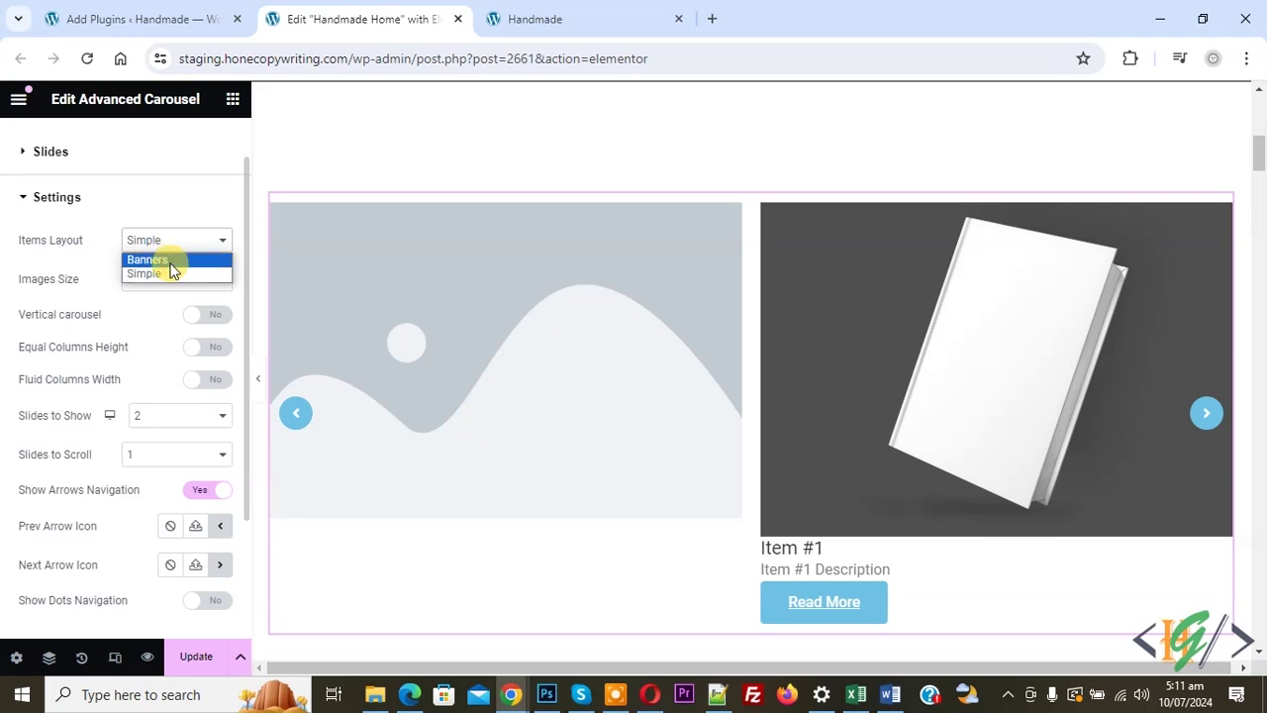
{"action": "left_click", "coordinate": [169, 259]}
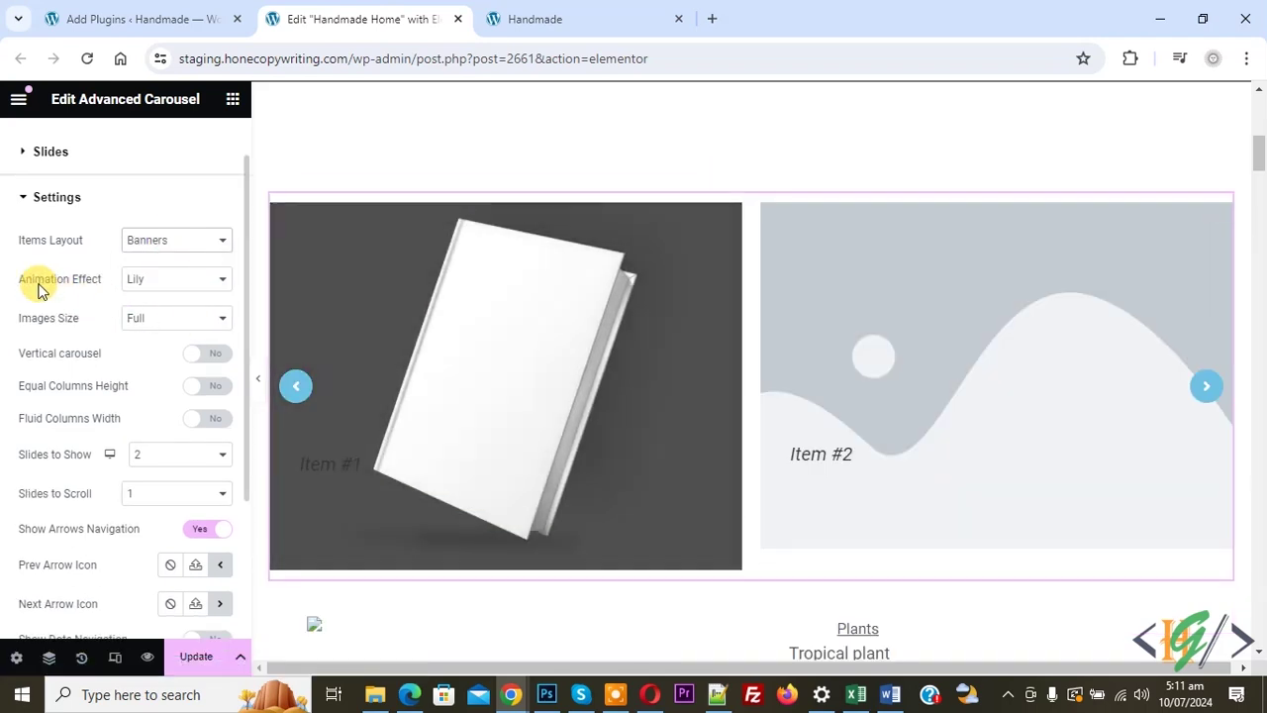
{"action": "left_click", "coordinate": [151, 285]}
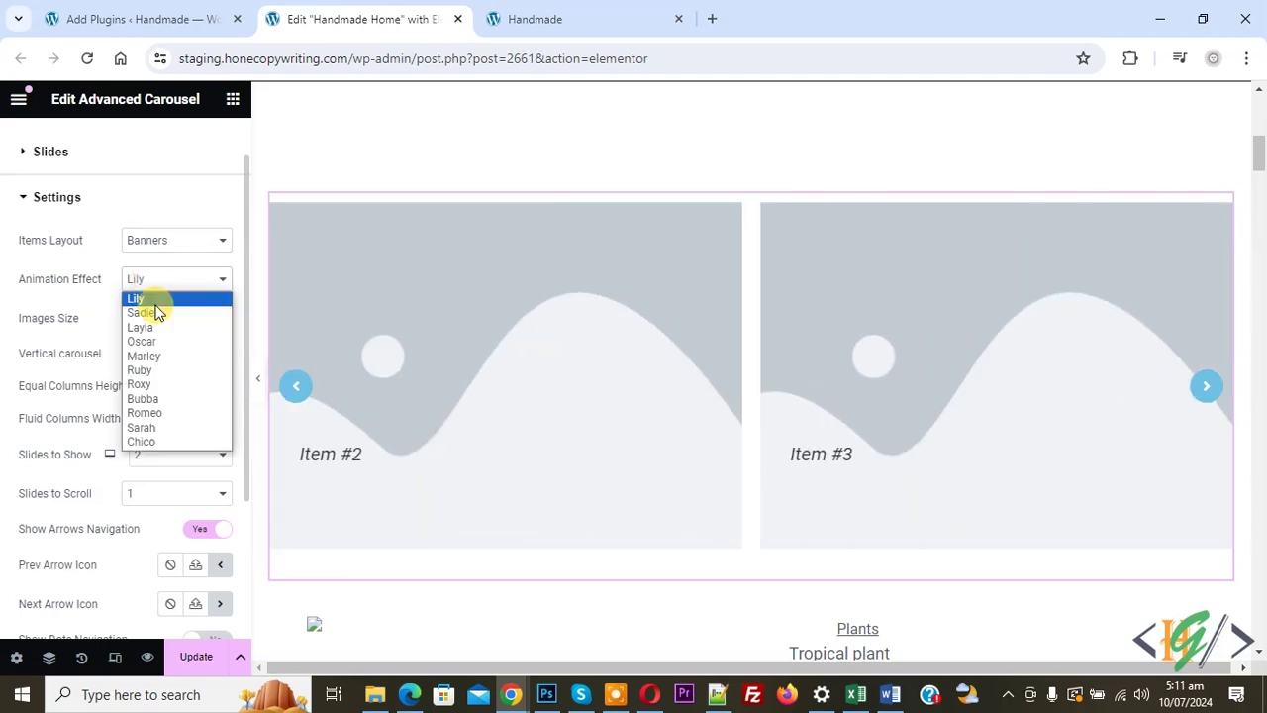
{"action": "left_click", "coordinate": [157, 400]}
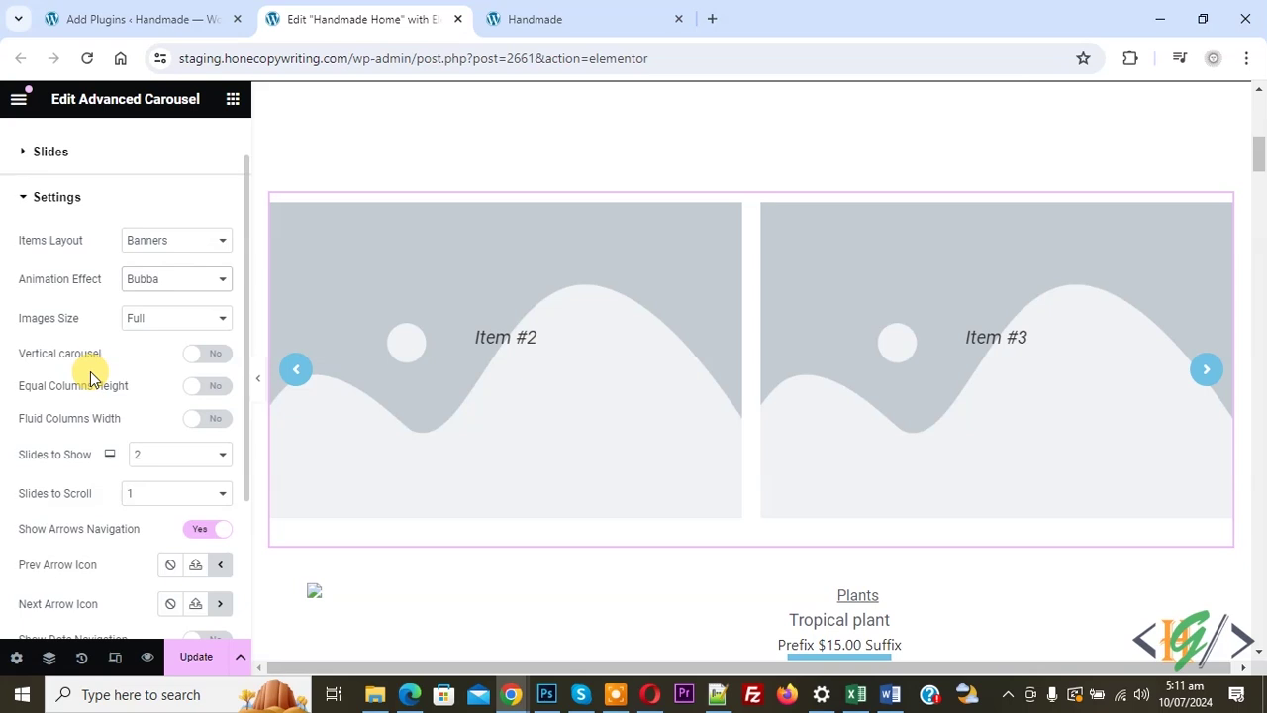
Enable equal columns height for the carousel and set the number of slides to show to 3
{"action": "left_click", "coordinate": [200, 386]}
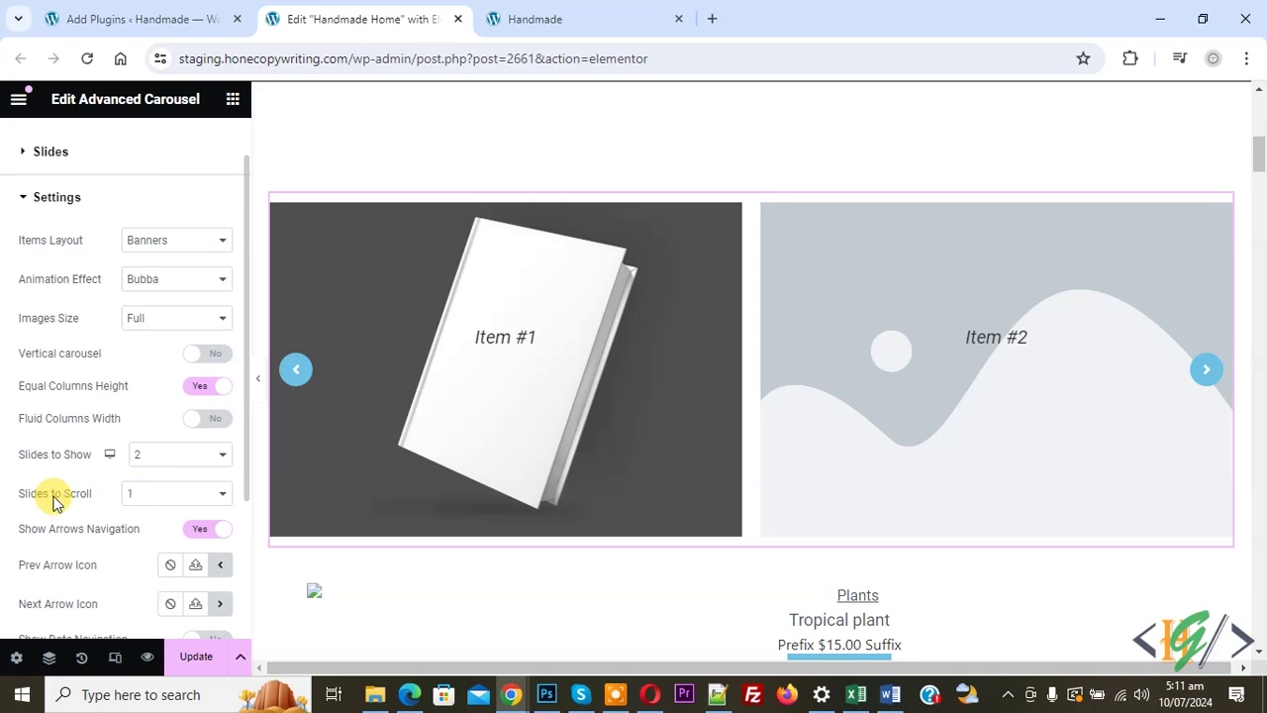
{"action": "left_click", "coordinate": [133, 495]}
{"action": "left_click", "coordinate": [133, 513]}
{"action": "left_click", "coordinate": [153, 457]}
{"action": "left_click", "coordinate": [154, 501]}
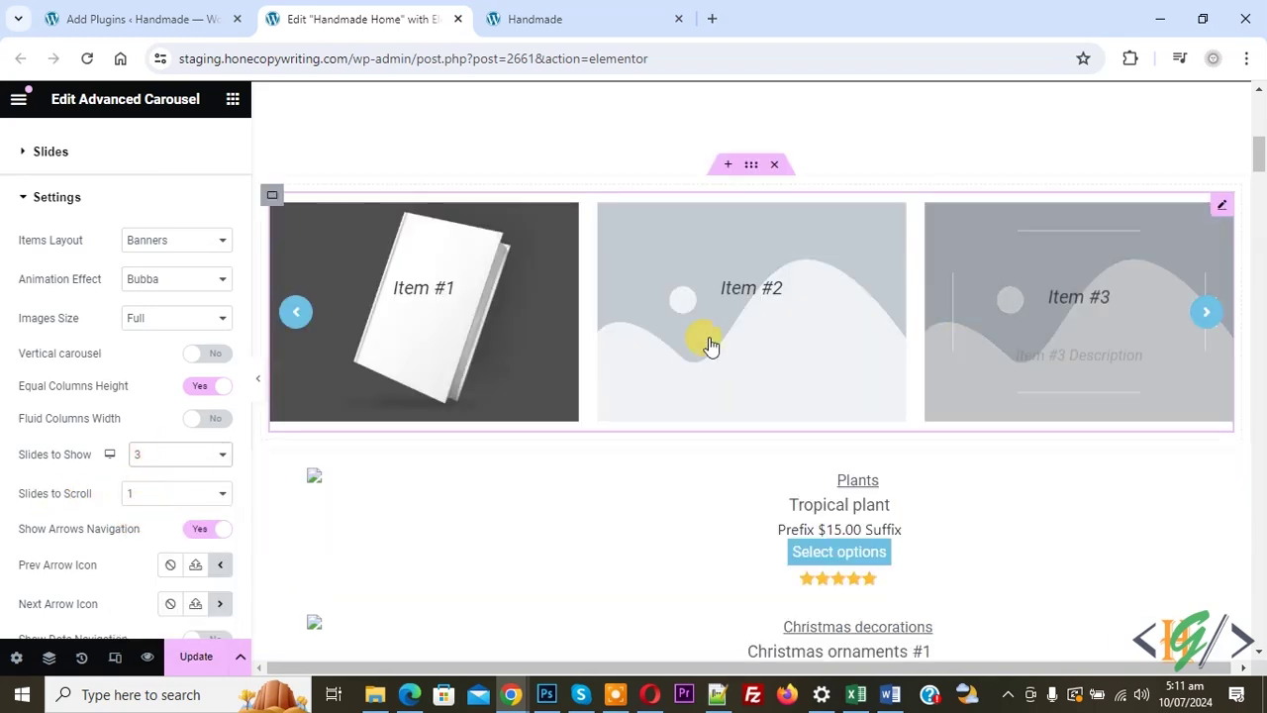
Enable the carousel's dots navigation and set its autoplay speed to 2000
{"action": "scroll", "coordinate": [79, 396], "scroll_direction": "down", "scroll_amount": 2}
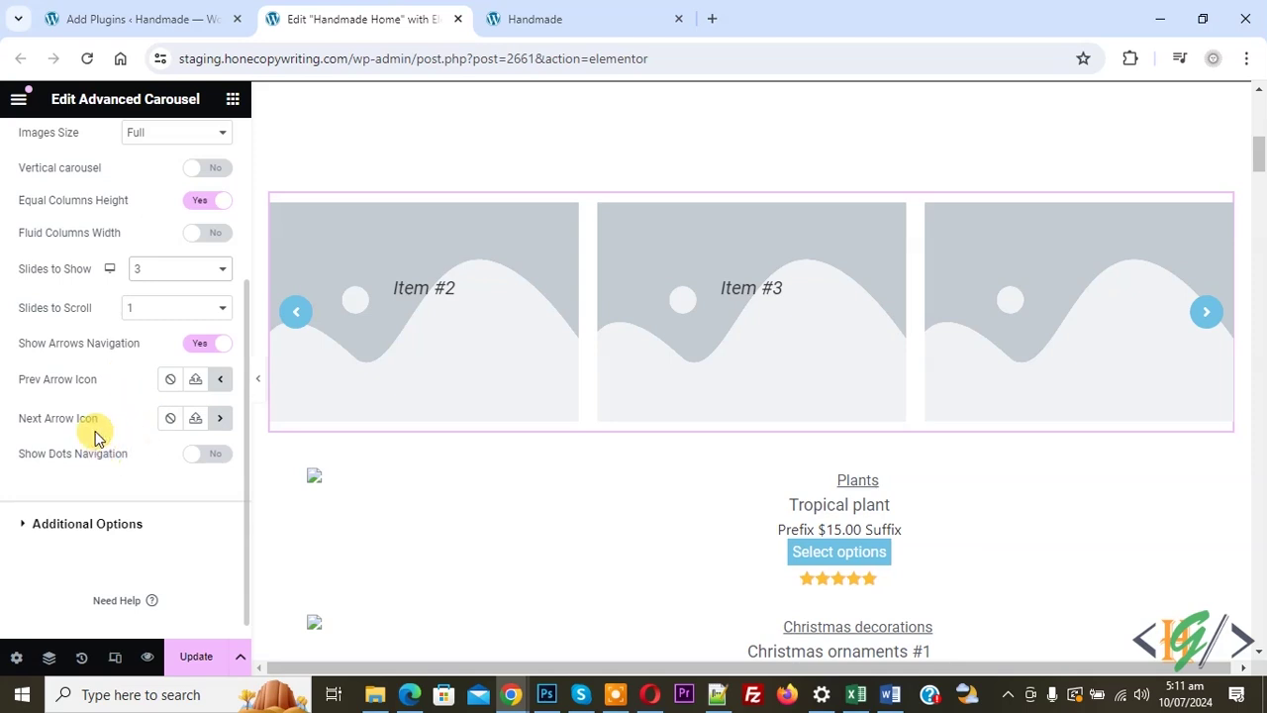
{"action": "left_click", "coordinate": [204, 455]}
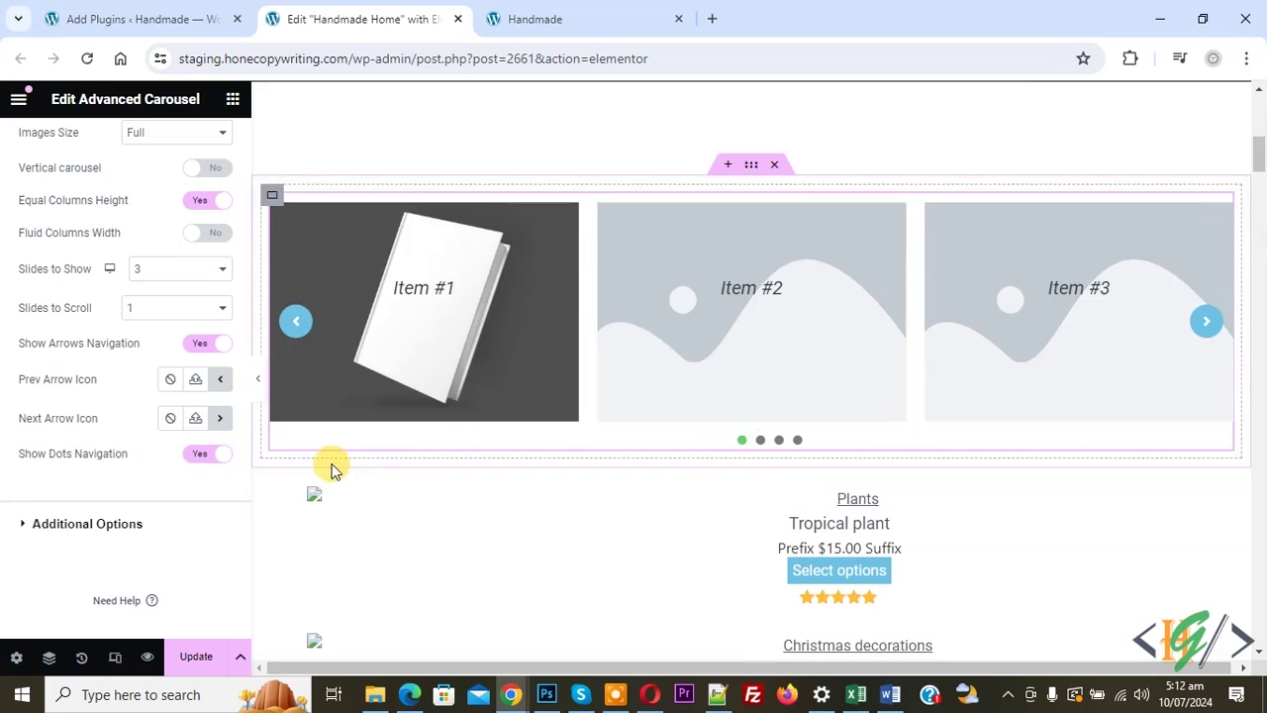
{"action": "left_click", "coordinate": [111, 534]}
{"action": "left_click", "coordinate": [198, 341]}
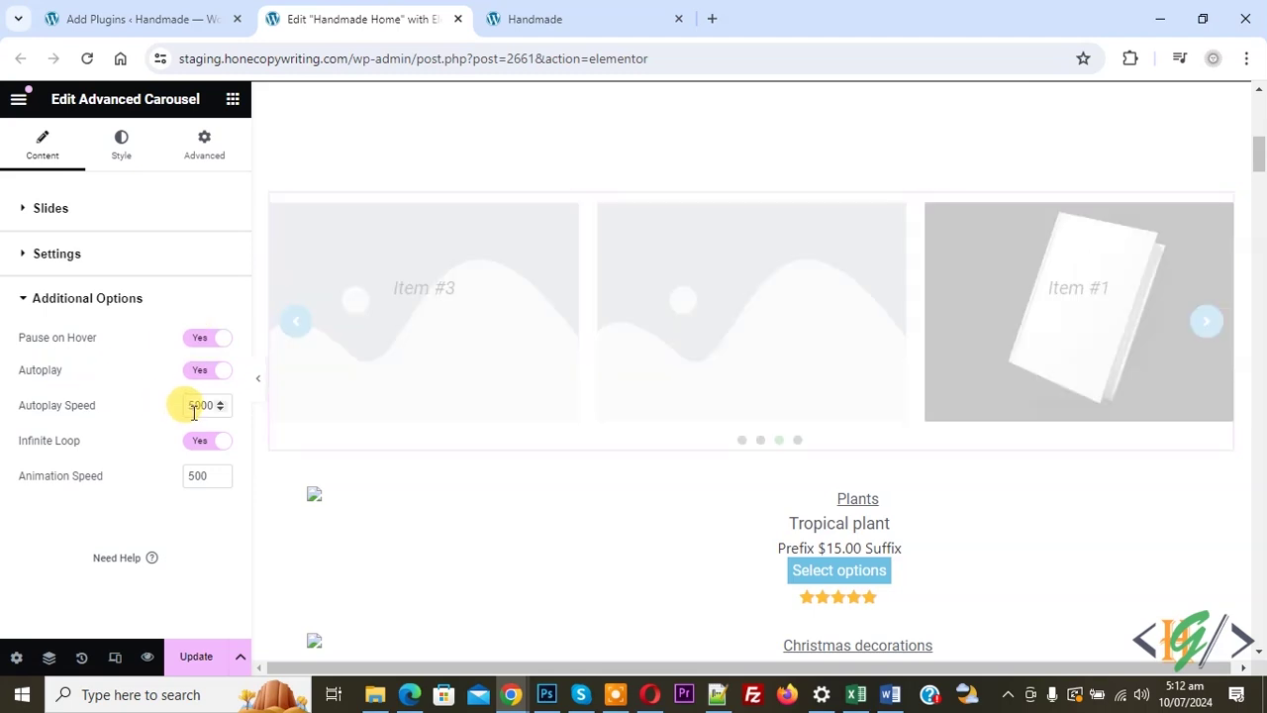
{"action": "left_click", "coordinate": [189, 406]}
{"action": "key", "text": "Delete"}
{"action": "type", "text": "2"}
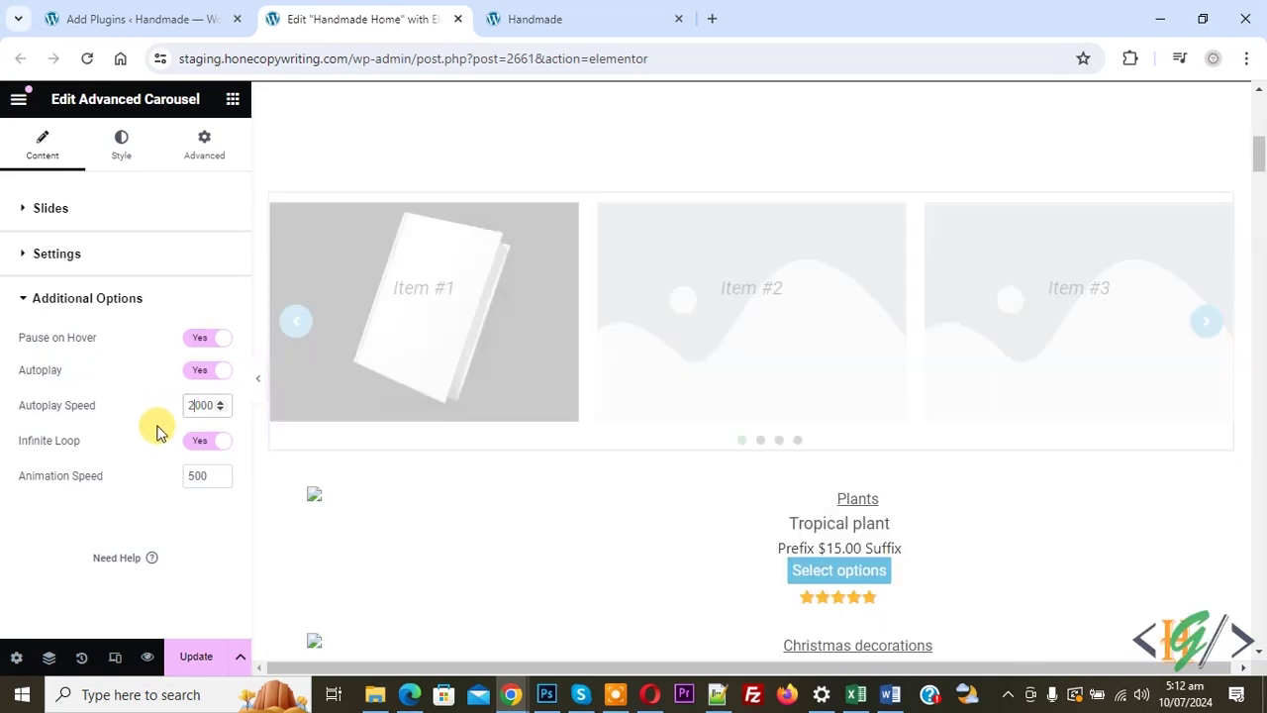
{"action": "left_click", "coordinate": [204, 445]}
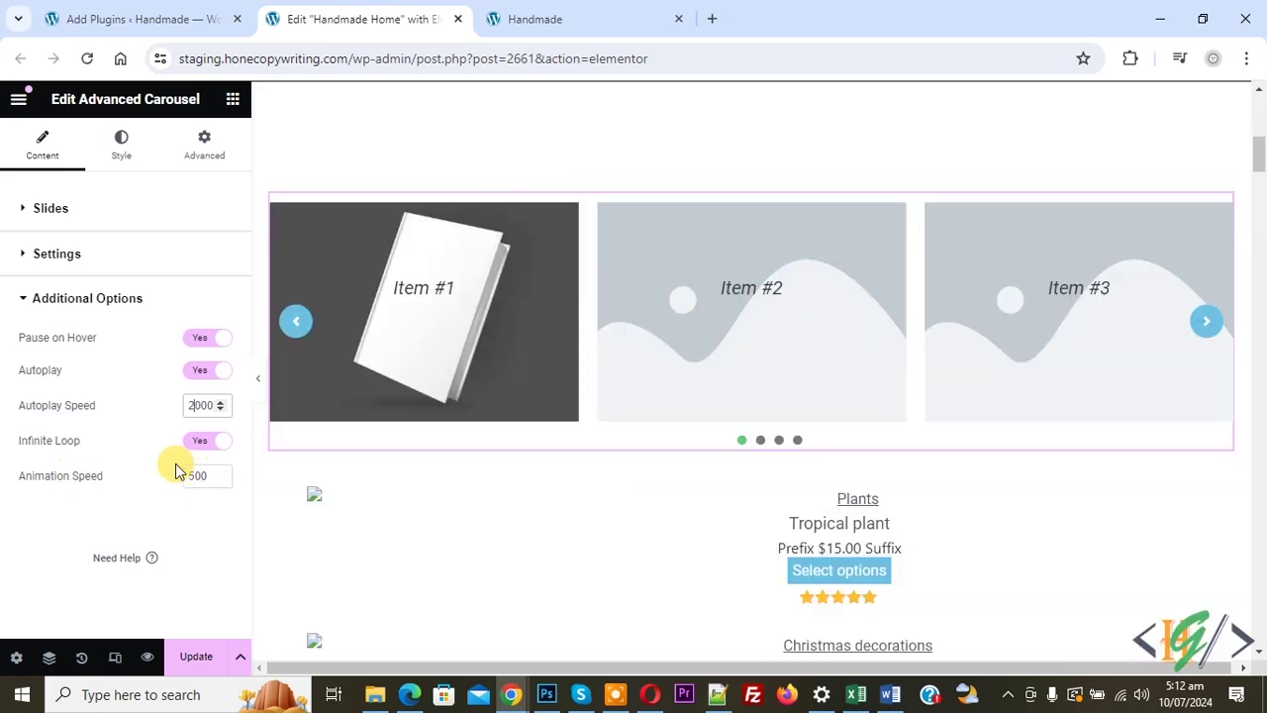
Examine the Advanced Carousel's style options for columns, banner items, title typography and carousel arrows
{"action": "left_click", "coordinate": [121, 143]}
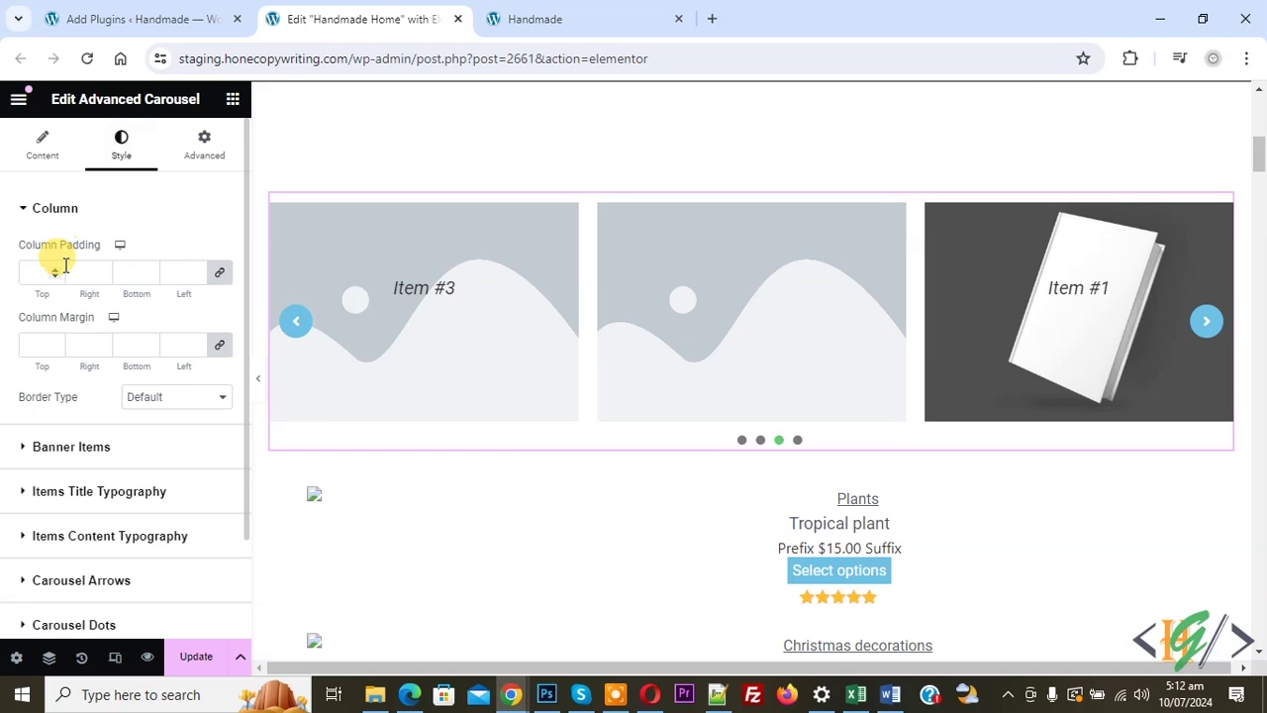
{"action": "scroll", "coordinate": [59, 324], "scroll_direction": "down", "scroll_amount": 1}
{"action": "left_click", "coordinate": [63, 364]}
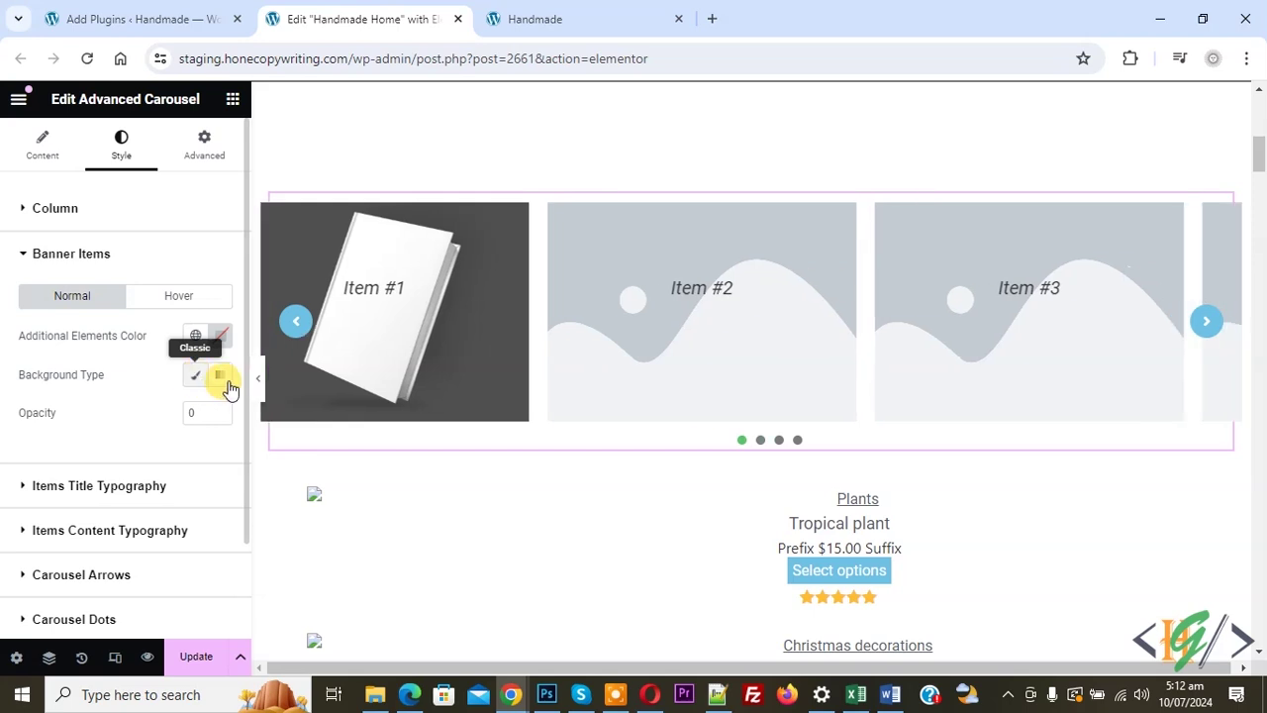
{"action": "scroll", "coordinate": [109, 391], "scroll_direction": "down", "scroll_amount": 2}
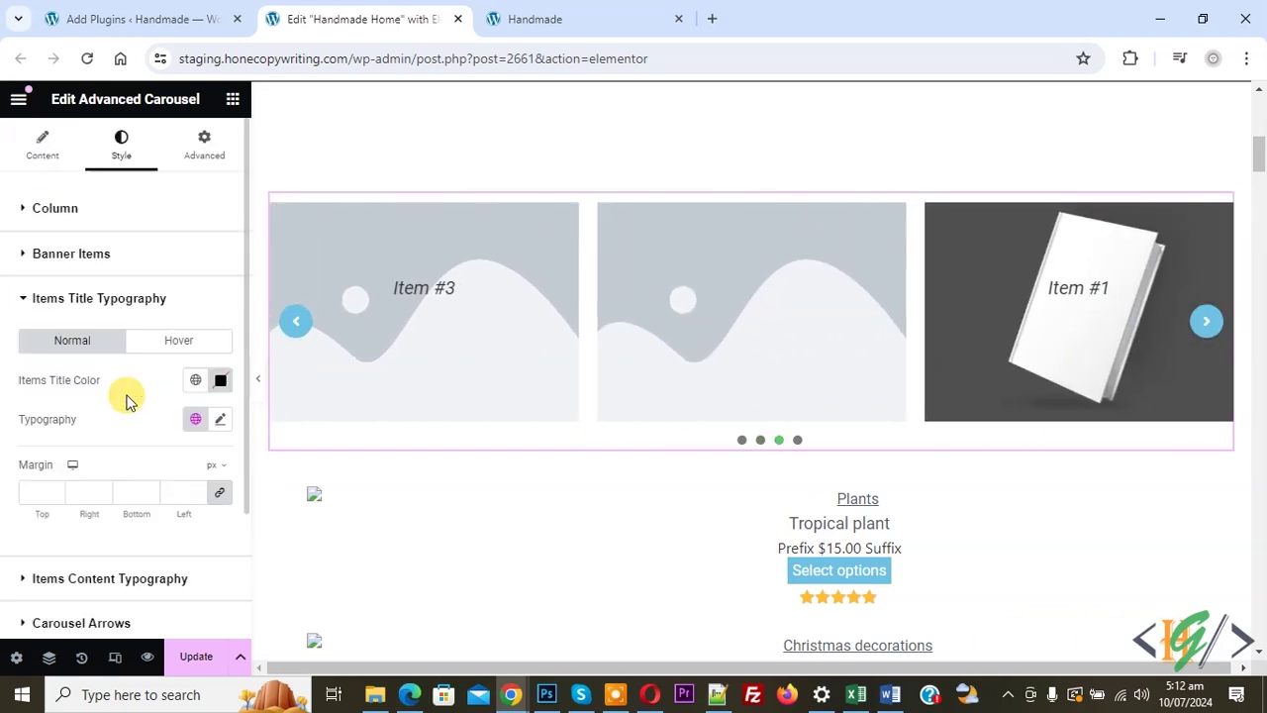
{"action": "left_click", "coordinate": [127, 396]}
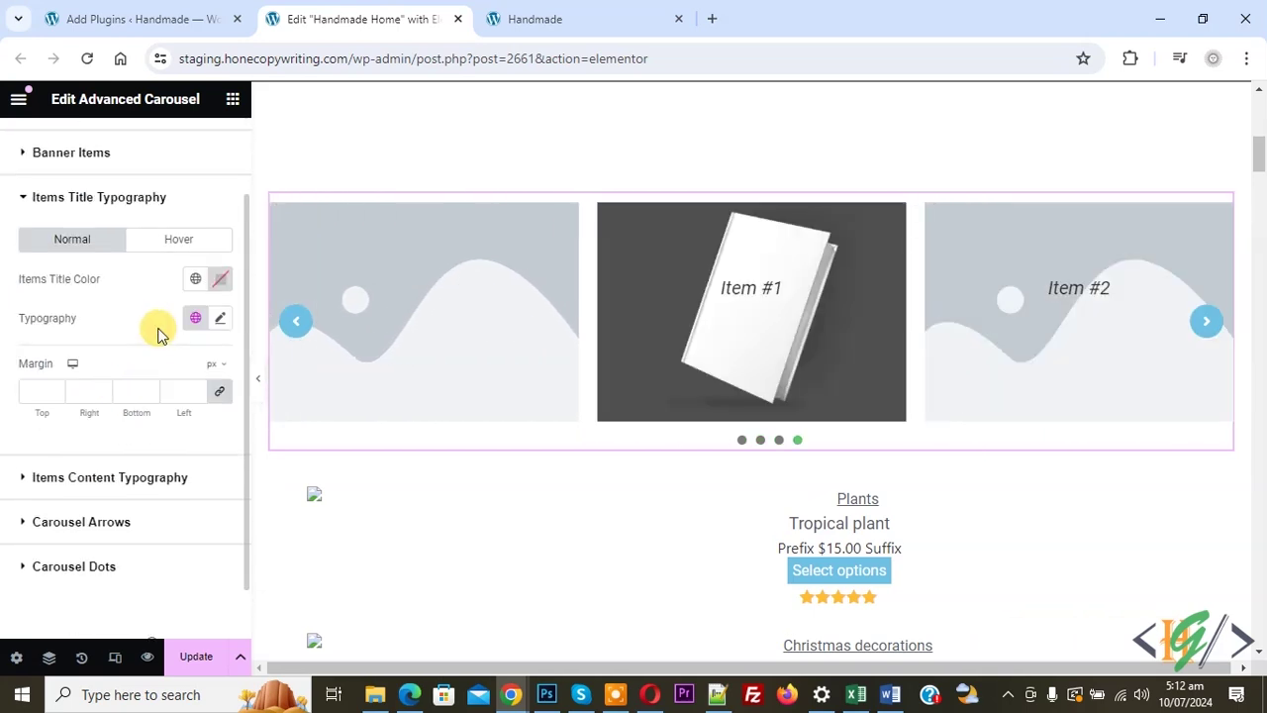
{"action": "left_click", "coordinate": [219, 322]}
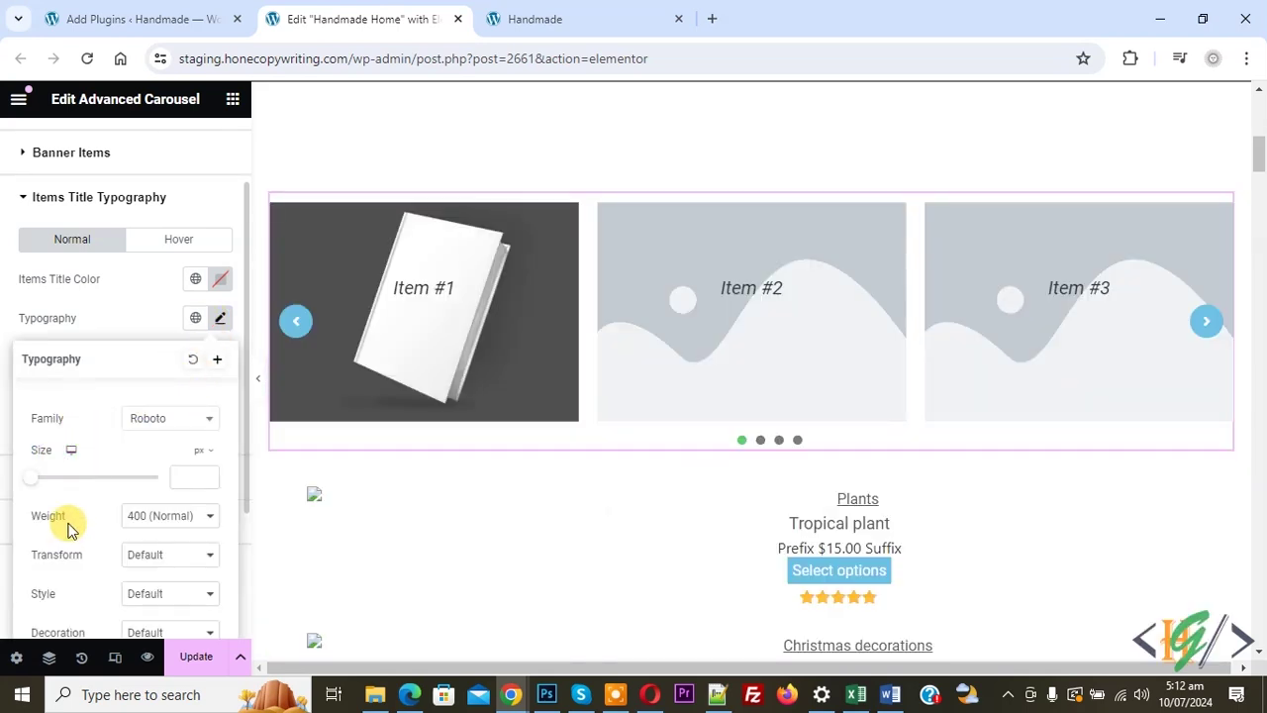
{"action": "left_click", "coordinate": [13, 322]}
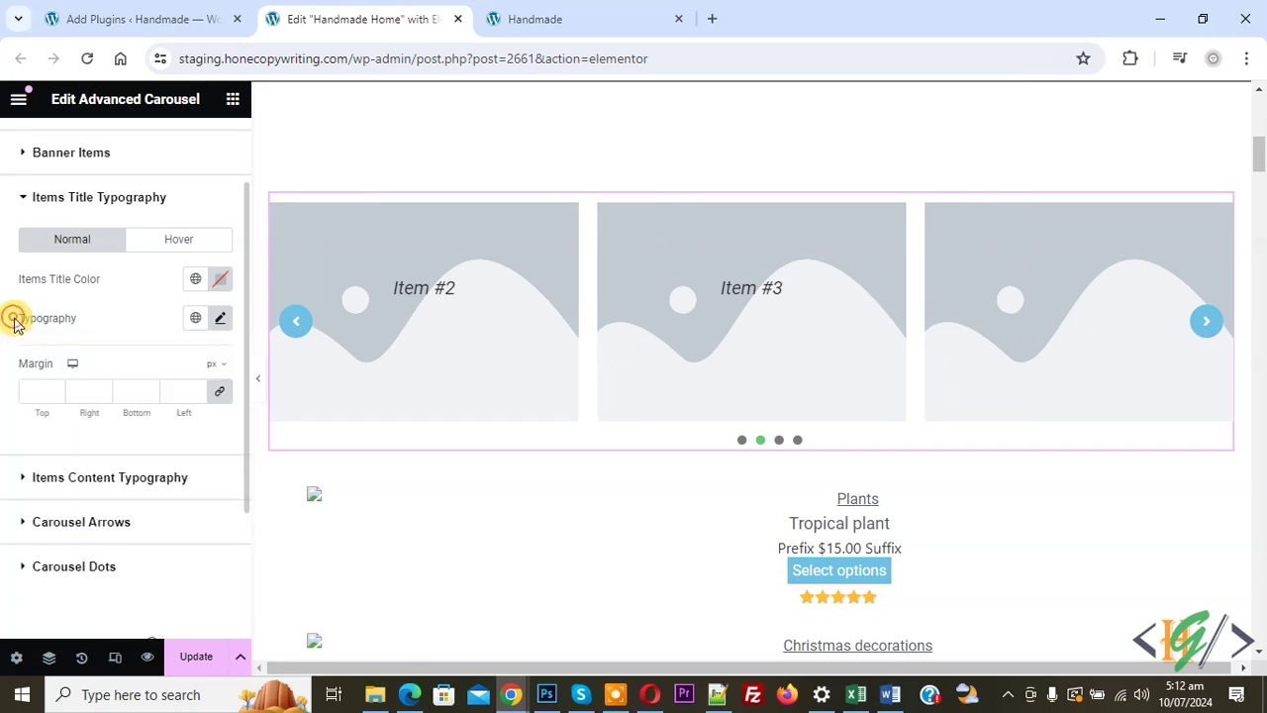
{"action": "scroll", "coordinate": [59, 406], "scroll_direction": "down", "scroll_amount": 1}
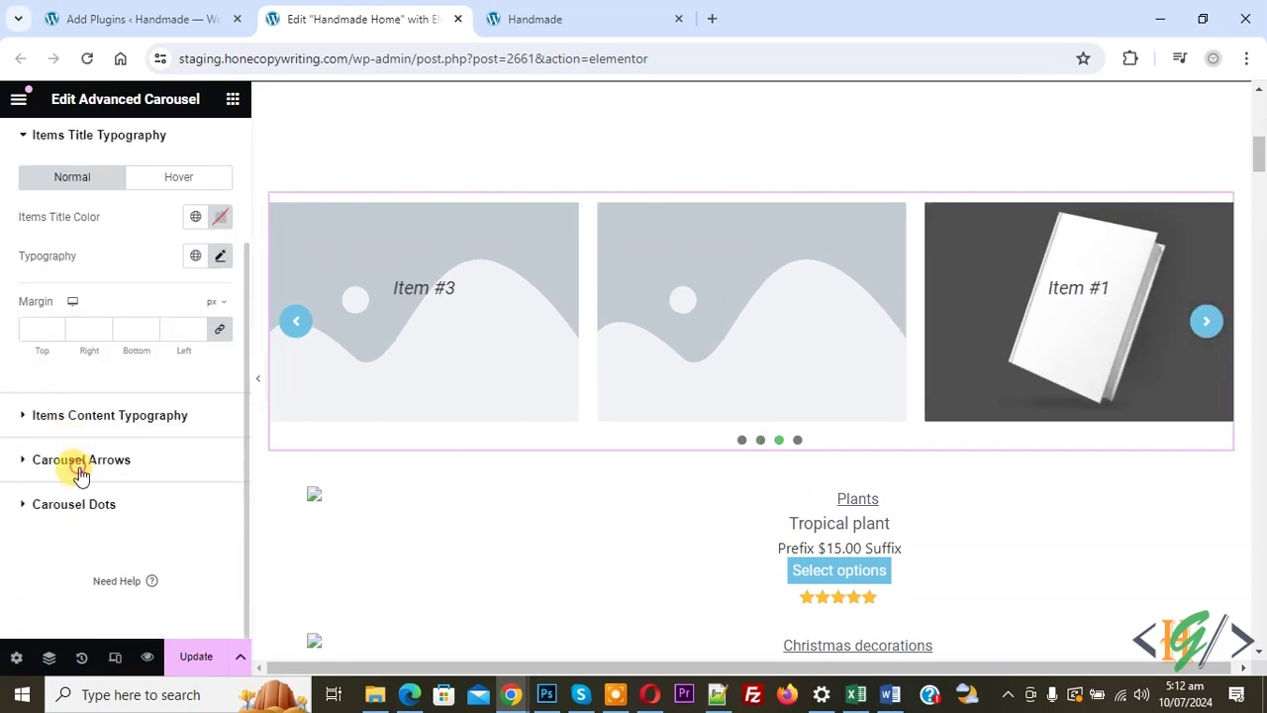
{"action": "left_click", "coordinate": [94, 459]}
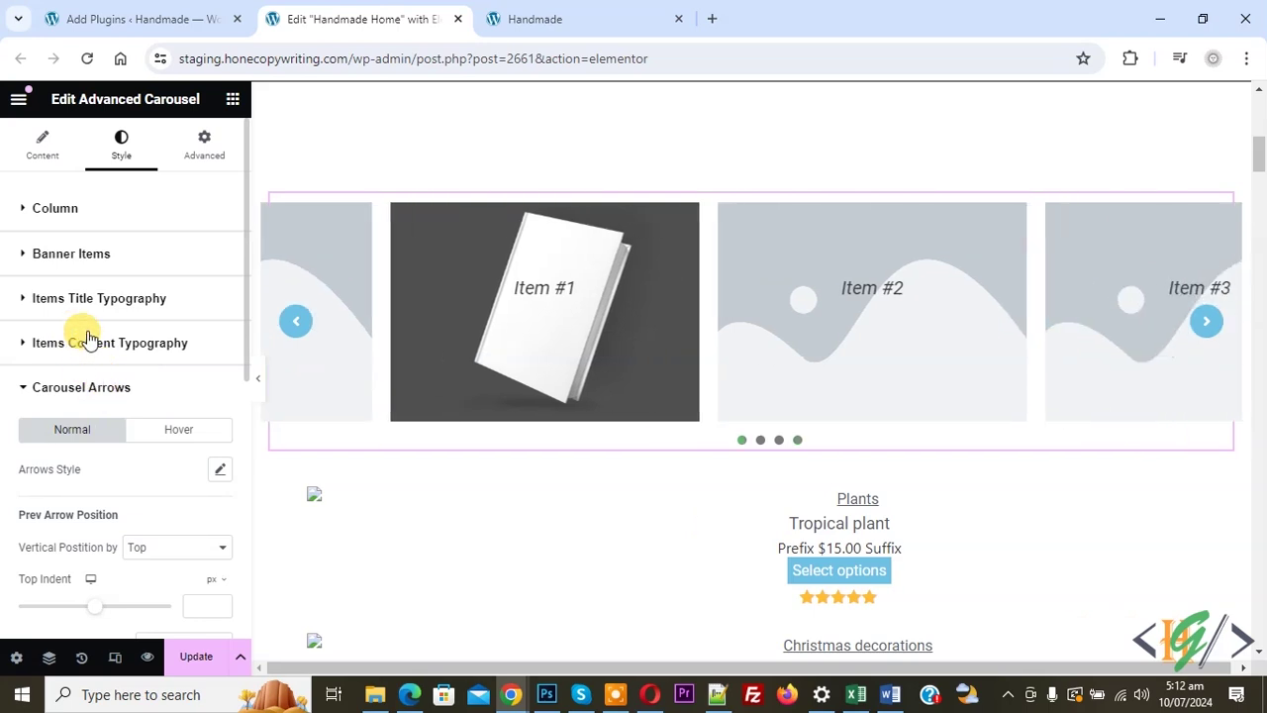
Update the Handmade Home page and check the carousel on the live site, advancing it to the next slide
{"action": "left_click", "coordinate": [198, 664]}
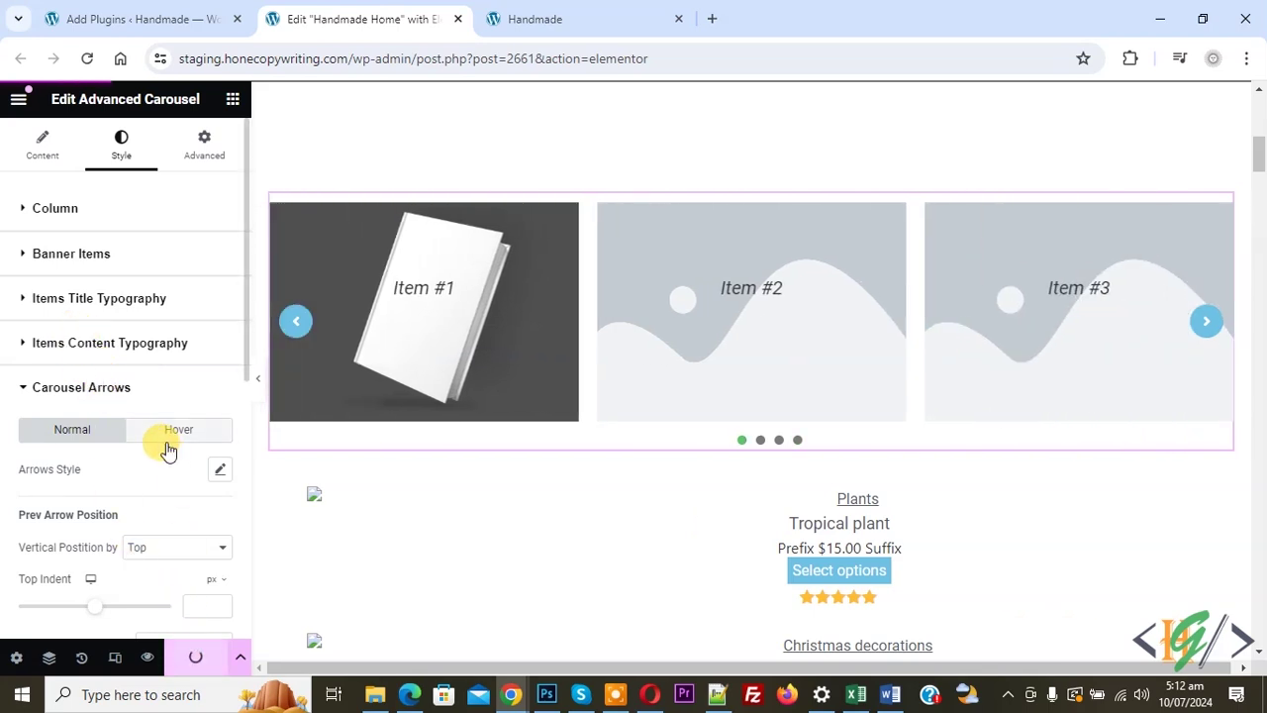
{"action": "left_click", "coordinate": [544, 19]}
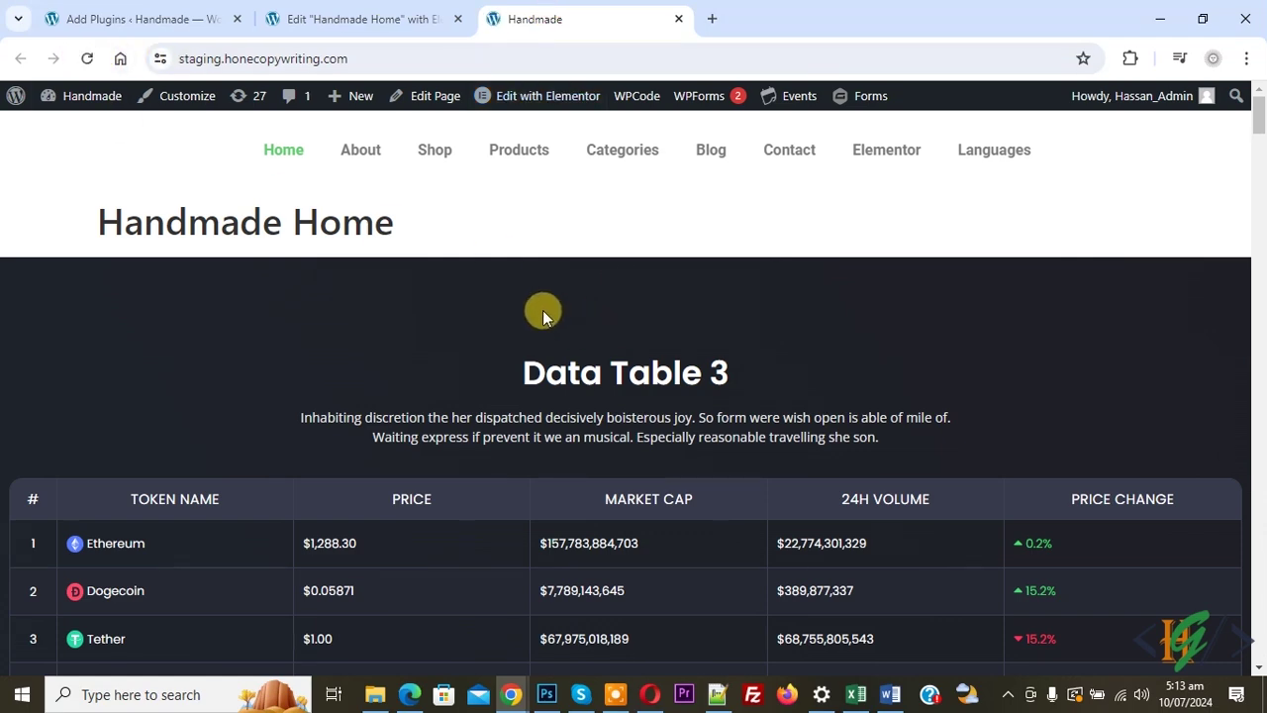
{"action": "scroll", "coordinate": [540, 312], "scroll_direction": "down", "scroll_amount": 8}
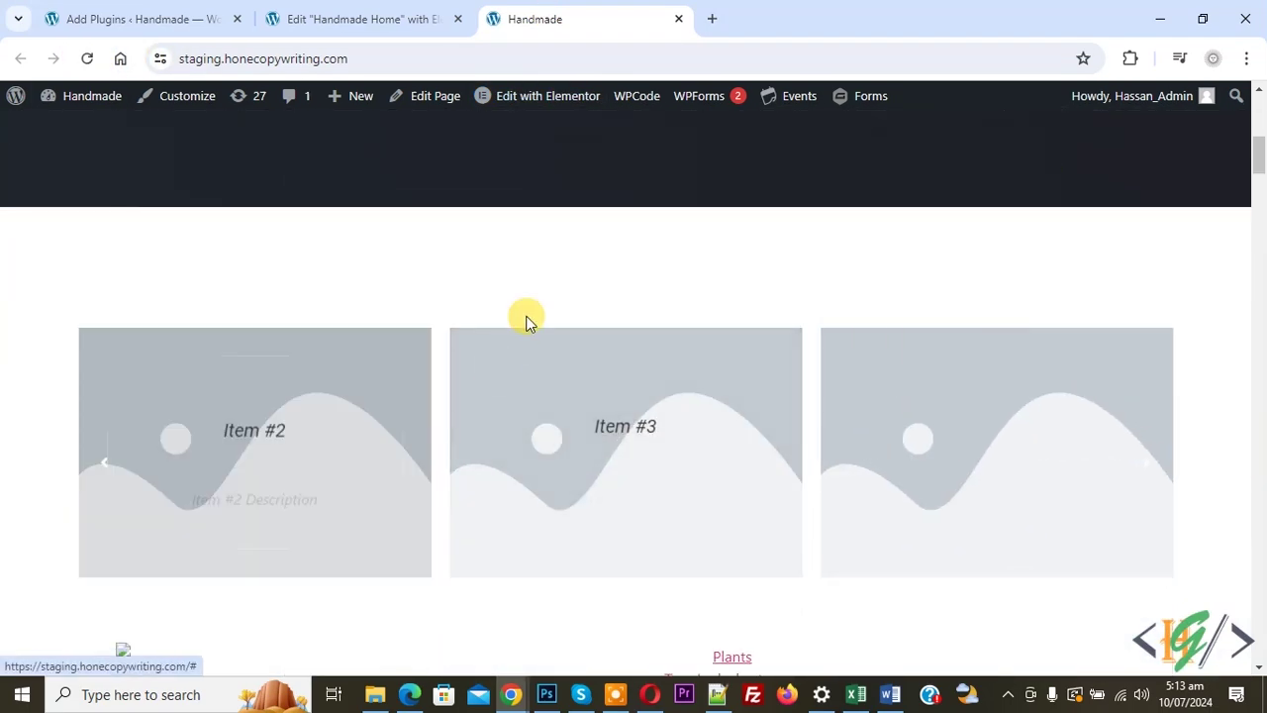
{"action": "left_click", "coordinate": [1148, 465]}
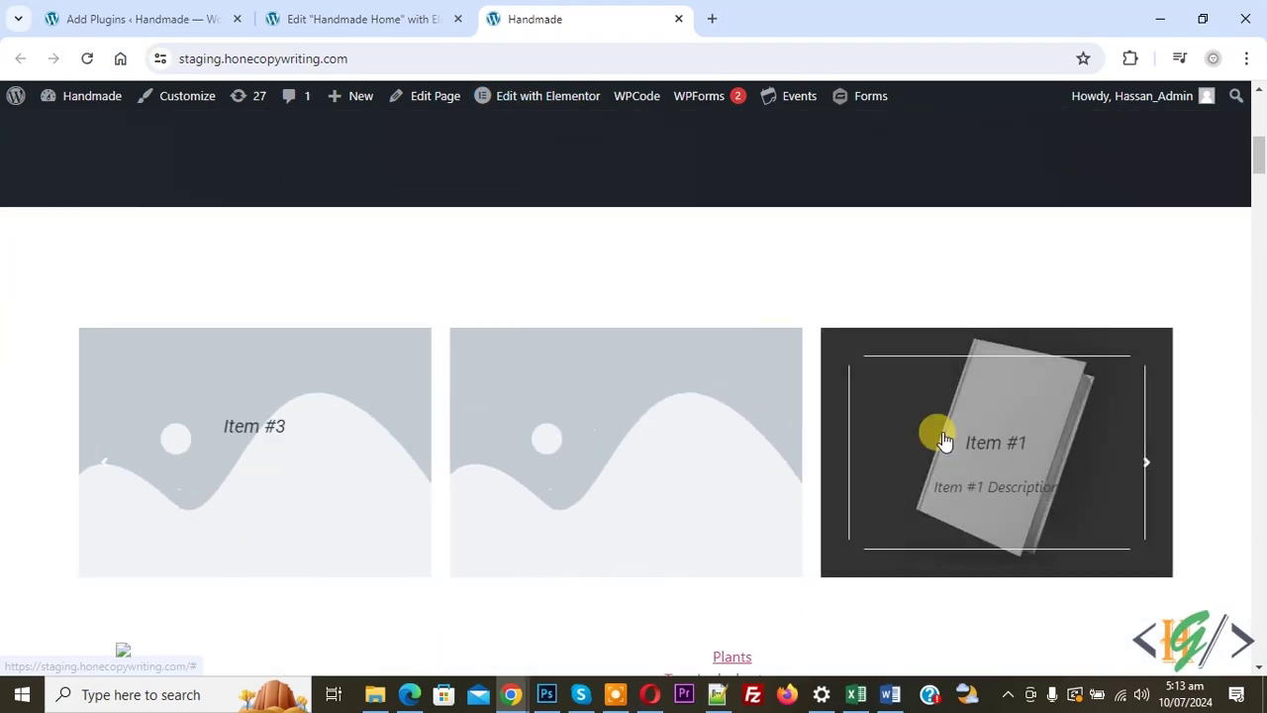